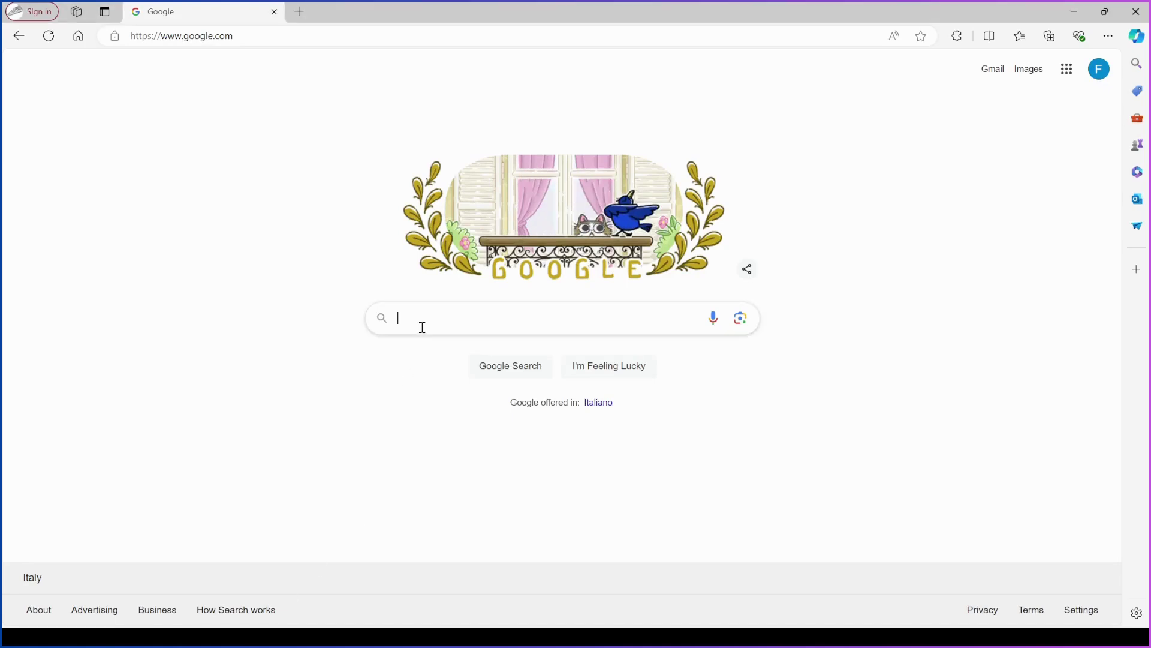
Search Google for 'rytr' and open the sponsored Rytr.me AI writing assistant result
{"action": "type", "text": "rytr"}
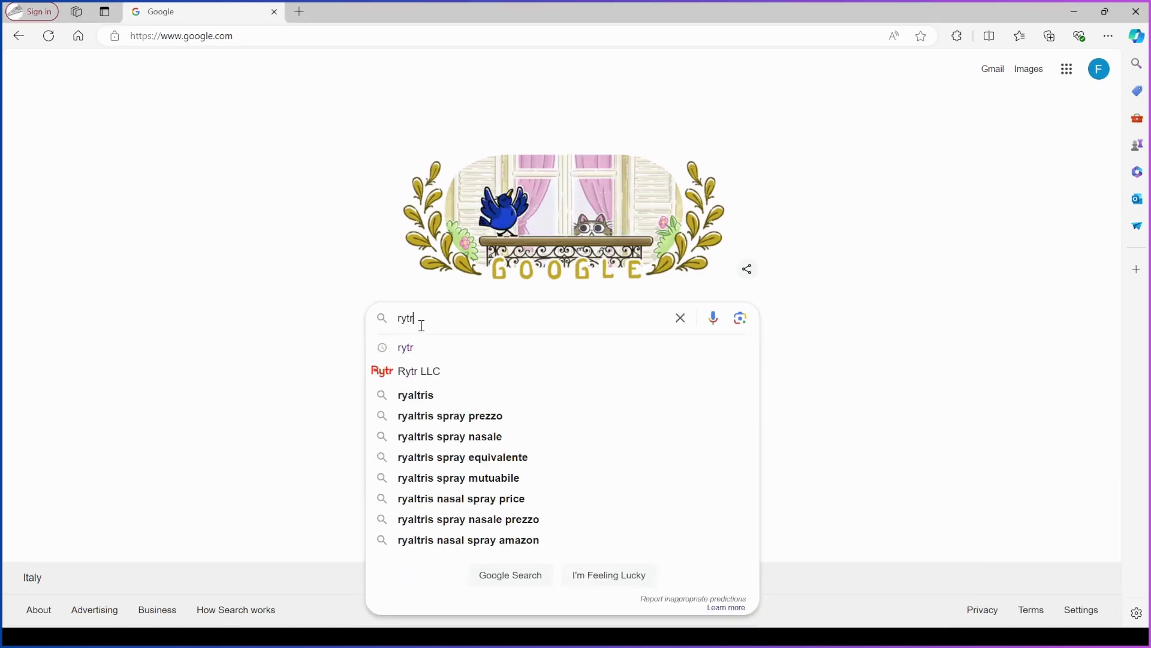
{"action": "key", "text": "Return"}
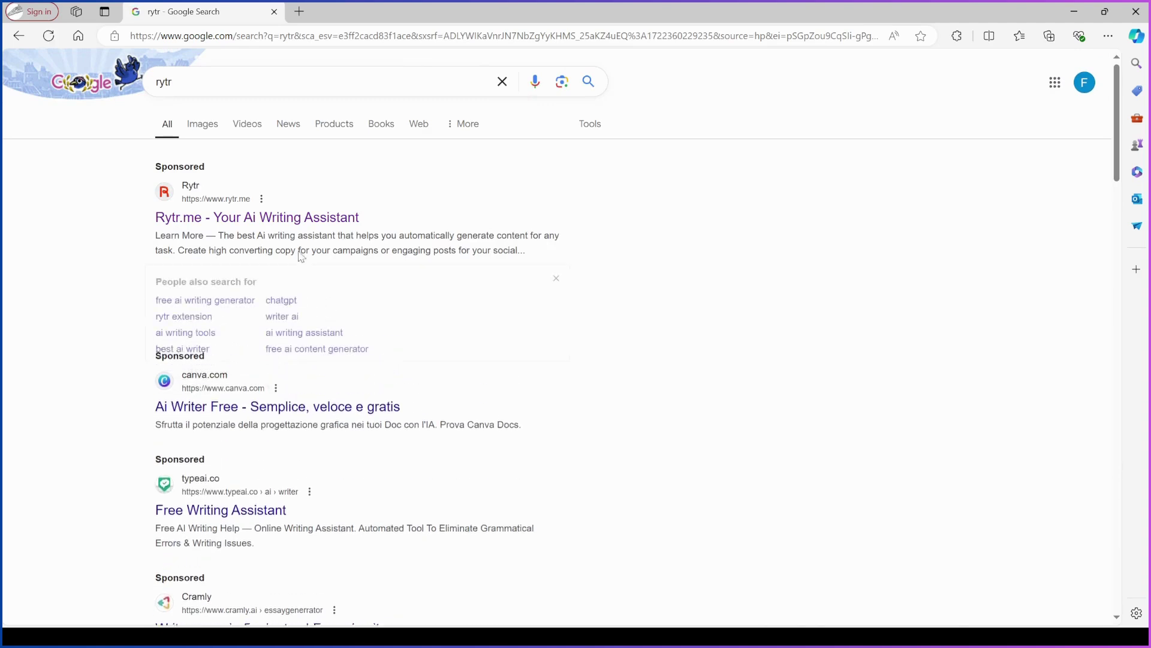
{"action": "left_click", "coordinate": [304, 221]}
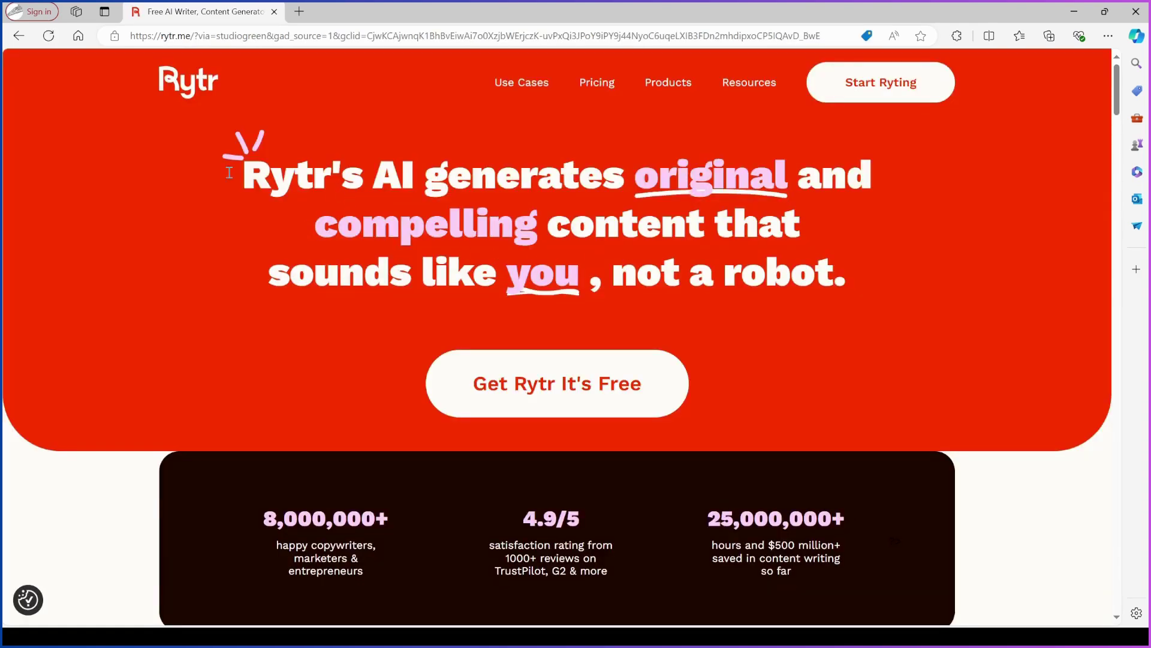
{"action": "left_click_drag", "start_coordinate": [240, 174], "coordinate": [827, 282]}
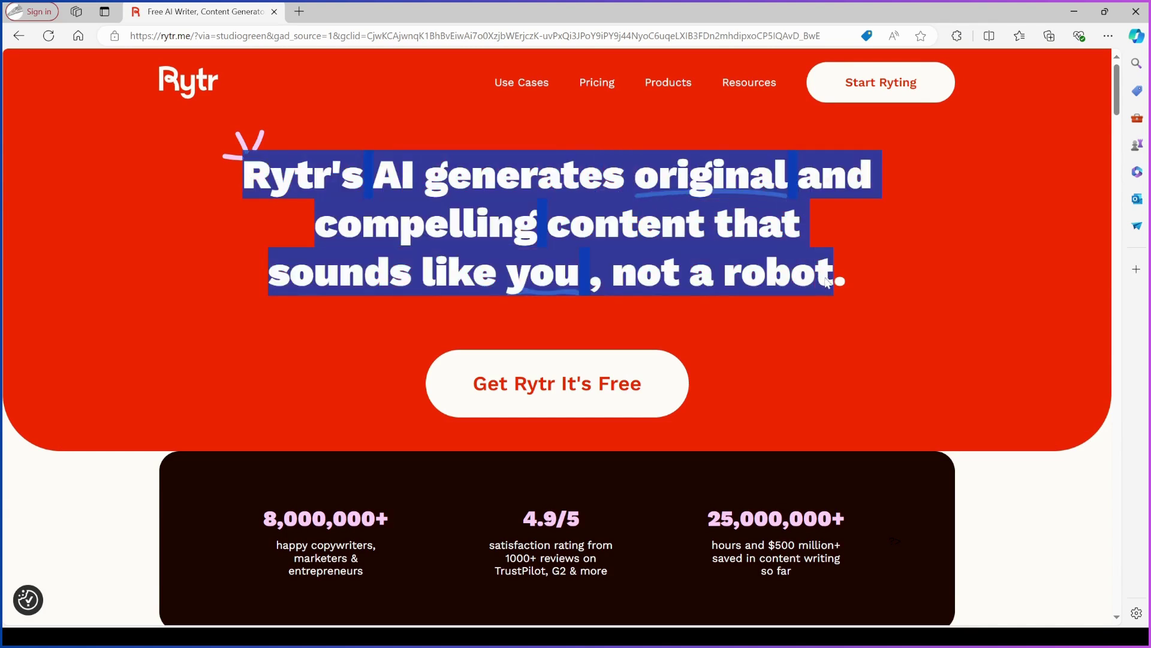
{"action": "left_click", "coordinate": [735, 306]}
{"action": "scroll", "coordinate": [735, 307], "scroll_direction": "down", "scroll_amount": 1}
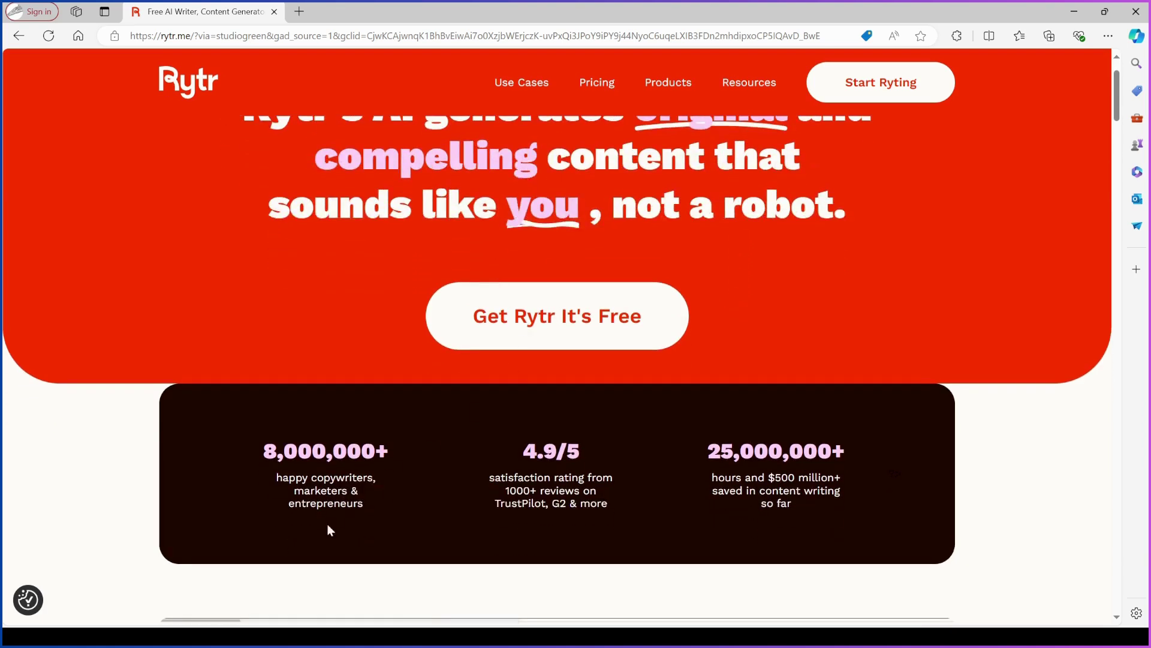
{"action": "left_click_drag", "start_coordinate": [262, 458], "coordinate": [367, 461]}
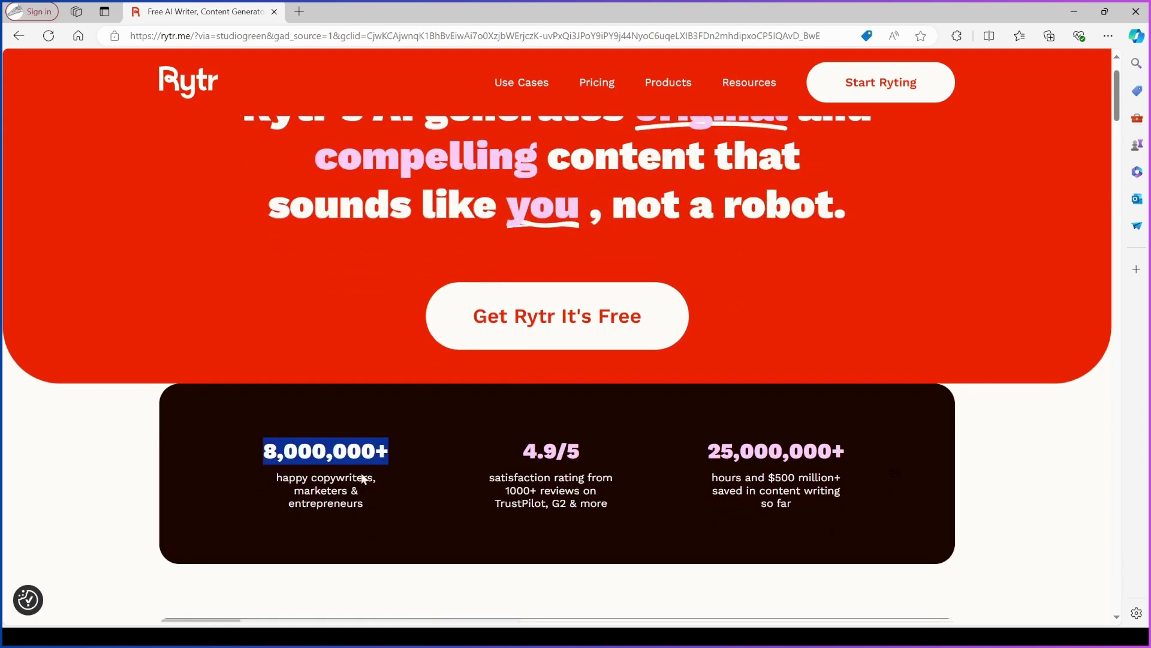
{"action": "left_click_drag", "start_coordinate": [276, 478], "coordinate": [373, 511]}
{"action": "left_click", "coordinate": [545, 487]}
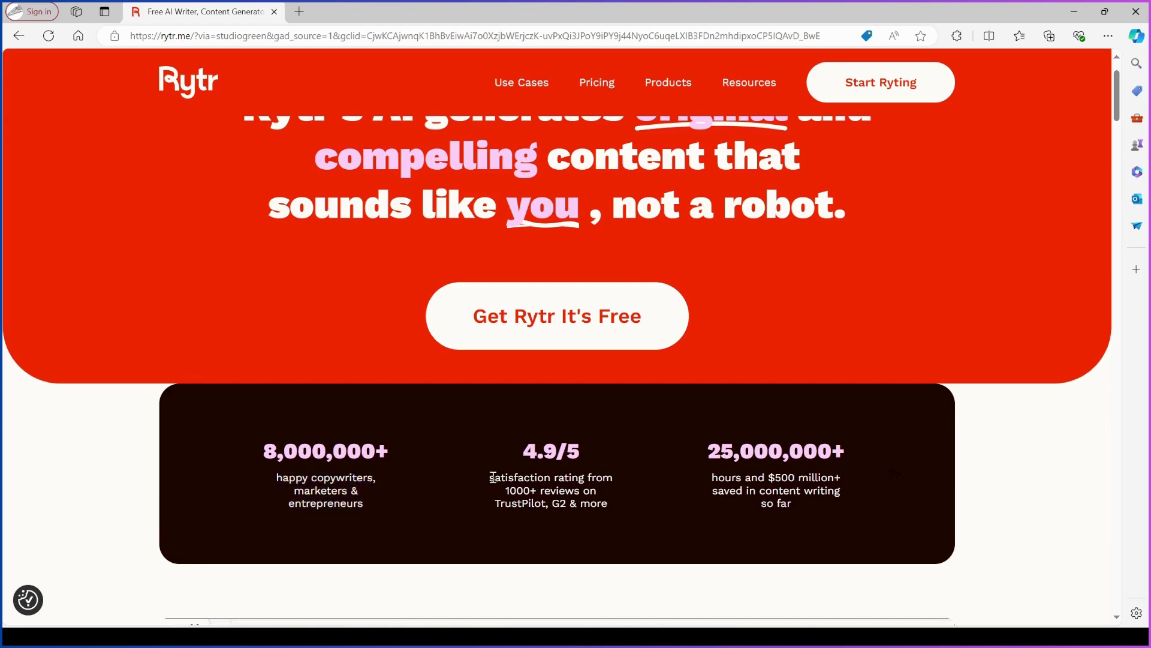
{"action": "left_click_drag", "start_coordinate": [490, 476], "coordinate": [621, 487]}
{"action": "left_click_drag", "start_coordinate": [709, 450], "coordinate": [846, 505]}
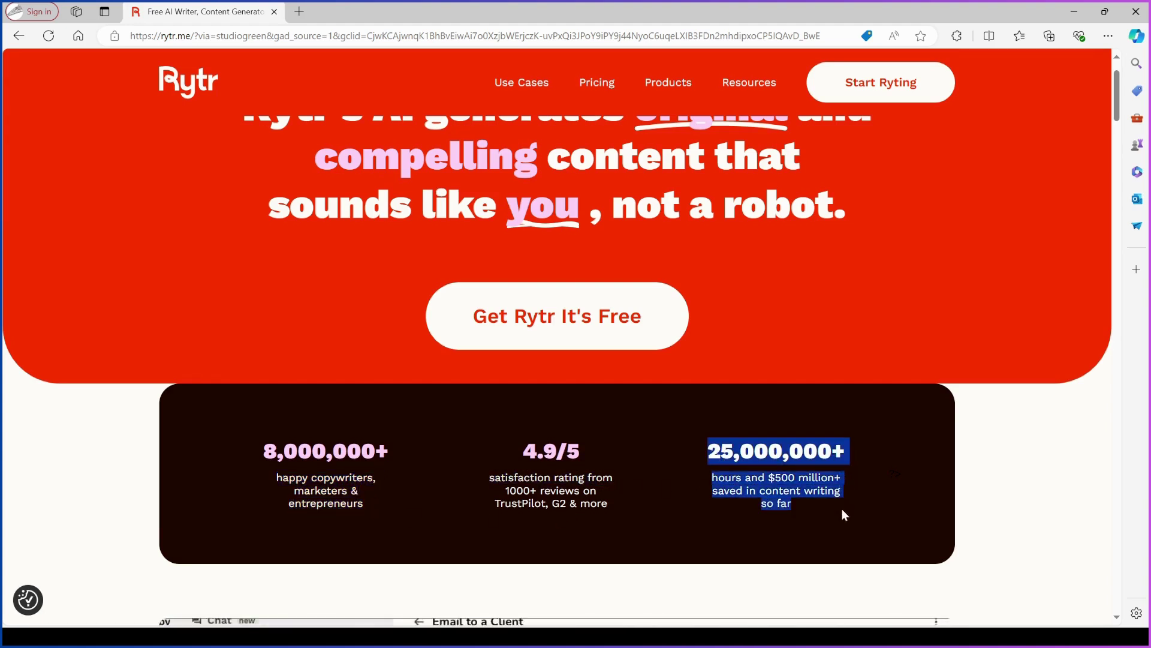
{"action": "scroll", "coordinate": [842, 509], "scroll_direction": "down", "scroll_amount": 2}
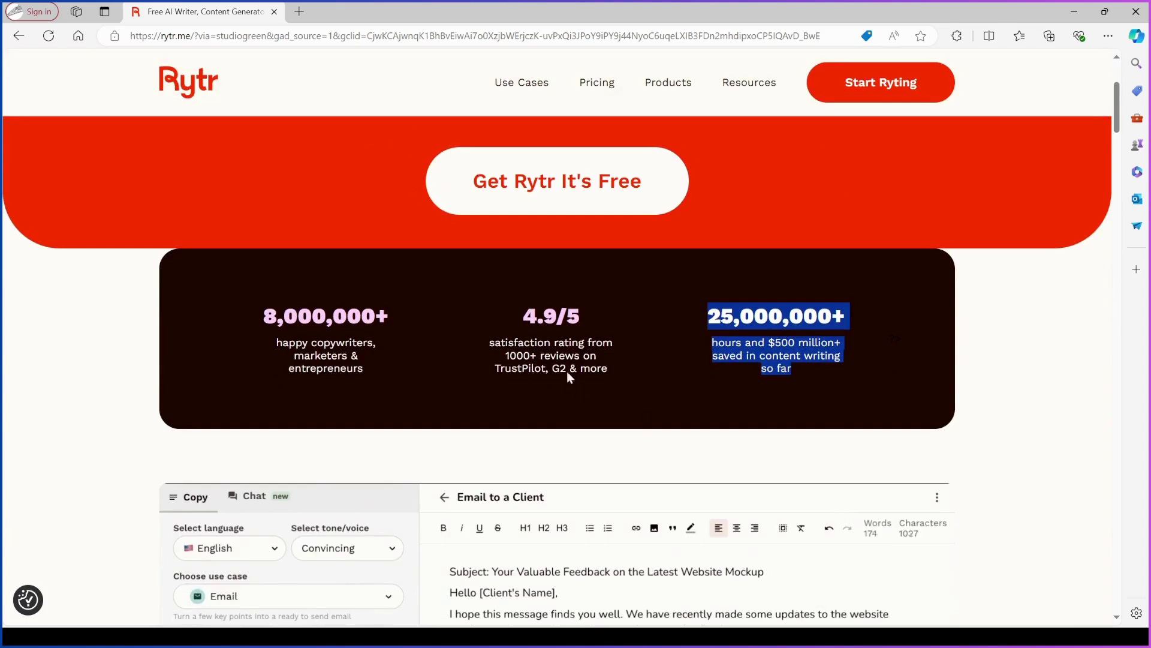
{"action": "left_click", "coordinate": [527, 317]}
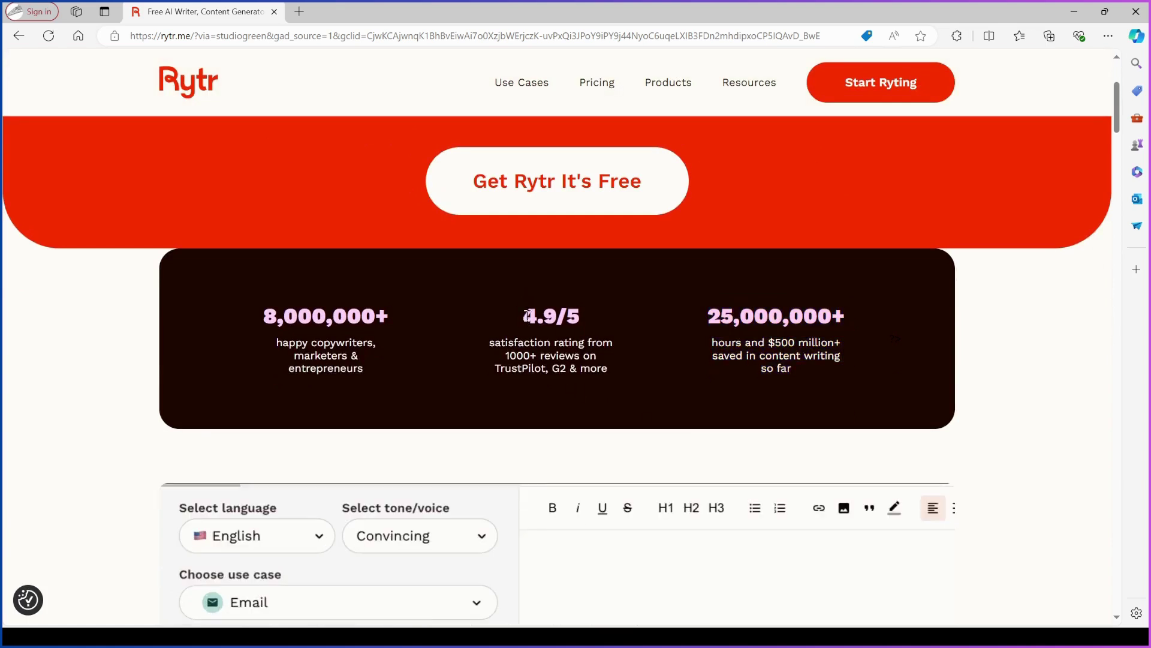
{"action": "left_click_drag", "start_coordinate": [527, 317], "coordinate": [619, 367]}
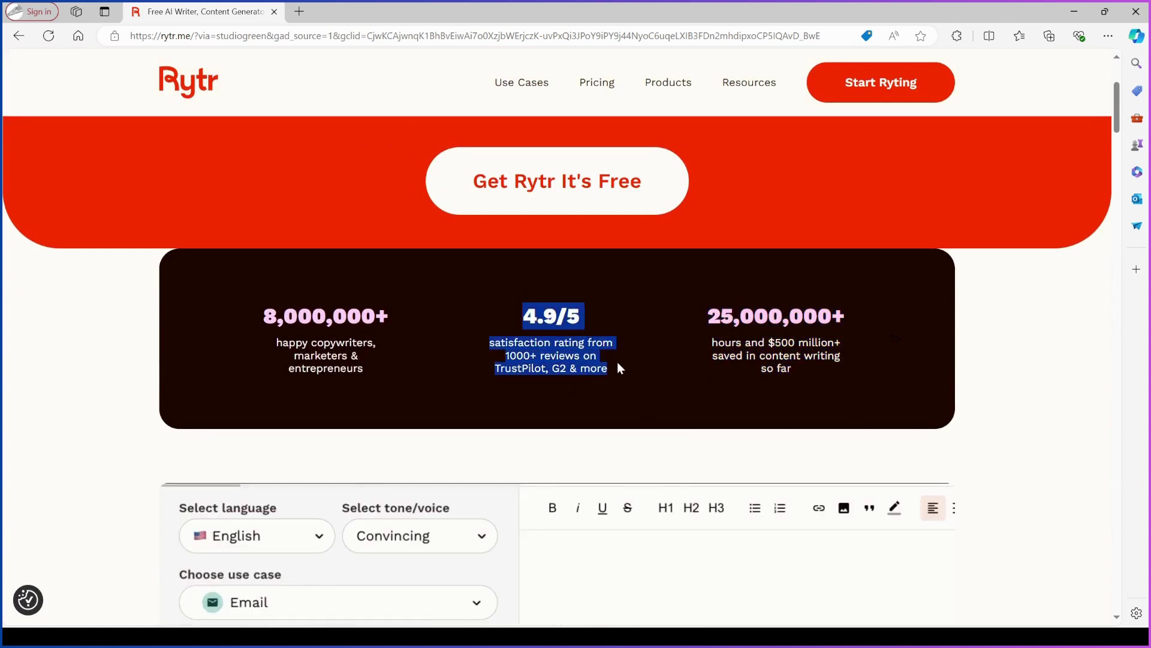
{"action": "left_click", "coordinate": [650, 379]}
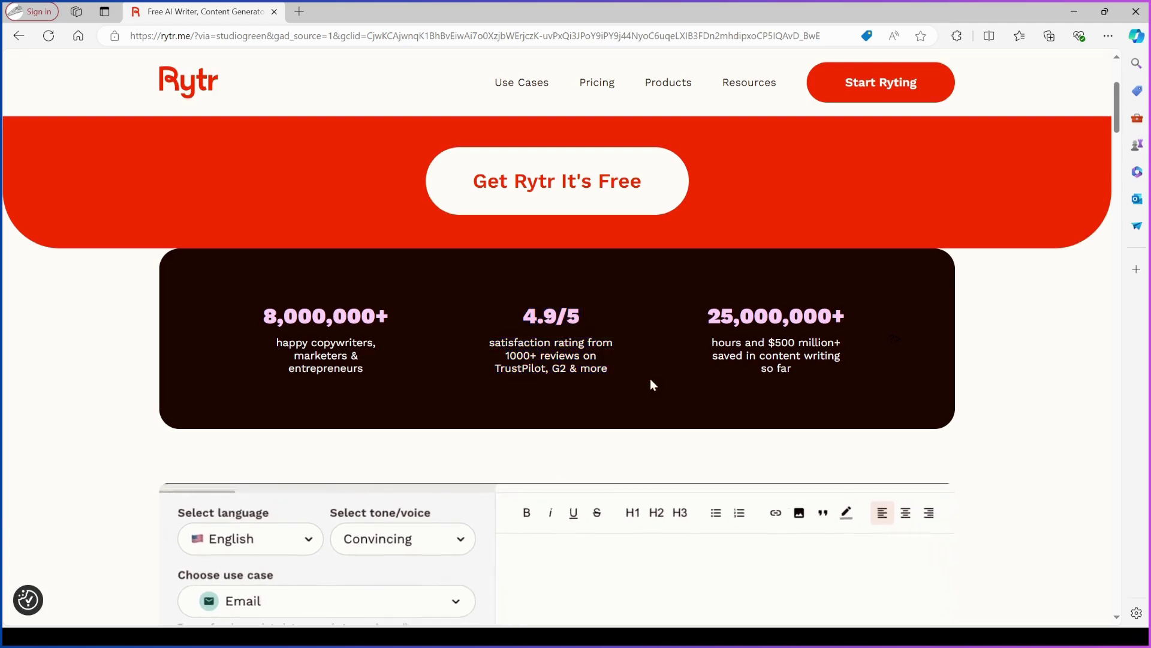
{"action": "scroll", "coordinate": [642, 341], "scroll_direction": "down", "scroll_amount": 1}
{"action": "scroll", "coordinate": [645, 293], "scroll_direction": "down", "scroll_amount": 3}
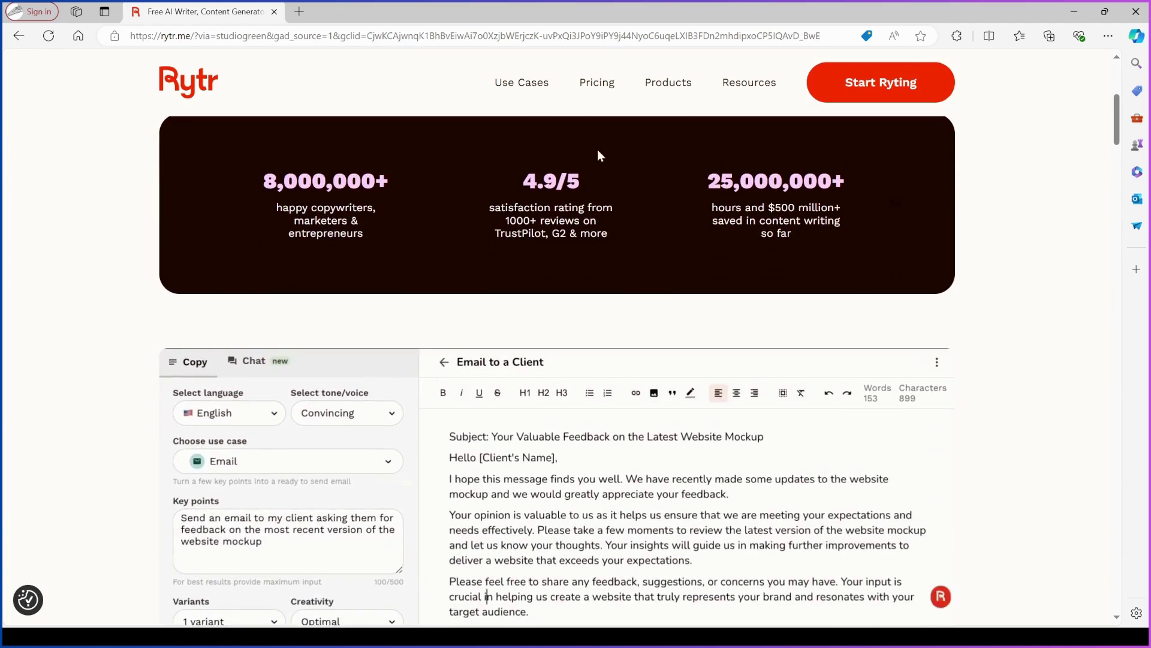
{"action": "scroll", "coordinate": [568, 299], "scroll_direction": "down", "scroll_amount": 2}
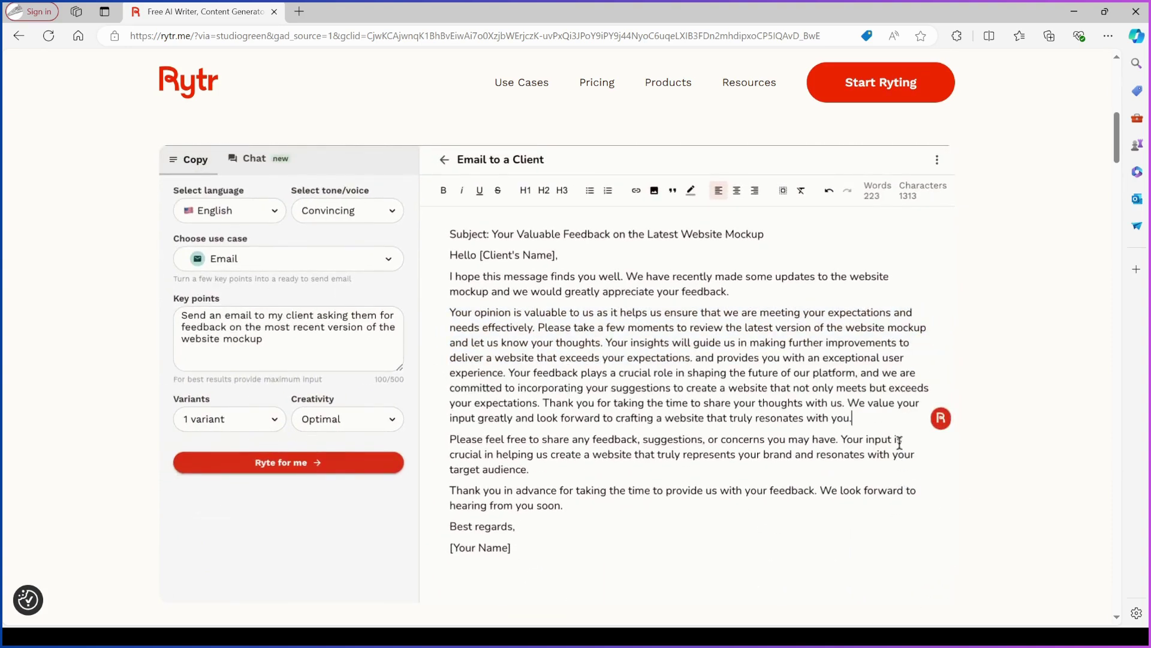
Scroll back to the top of the Rytr homepage and browse the navigation bar menus
{"action": "scroll", "coordinate": [638, 427], "scroll_direction": "up", "scroll_amount": 4}
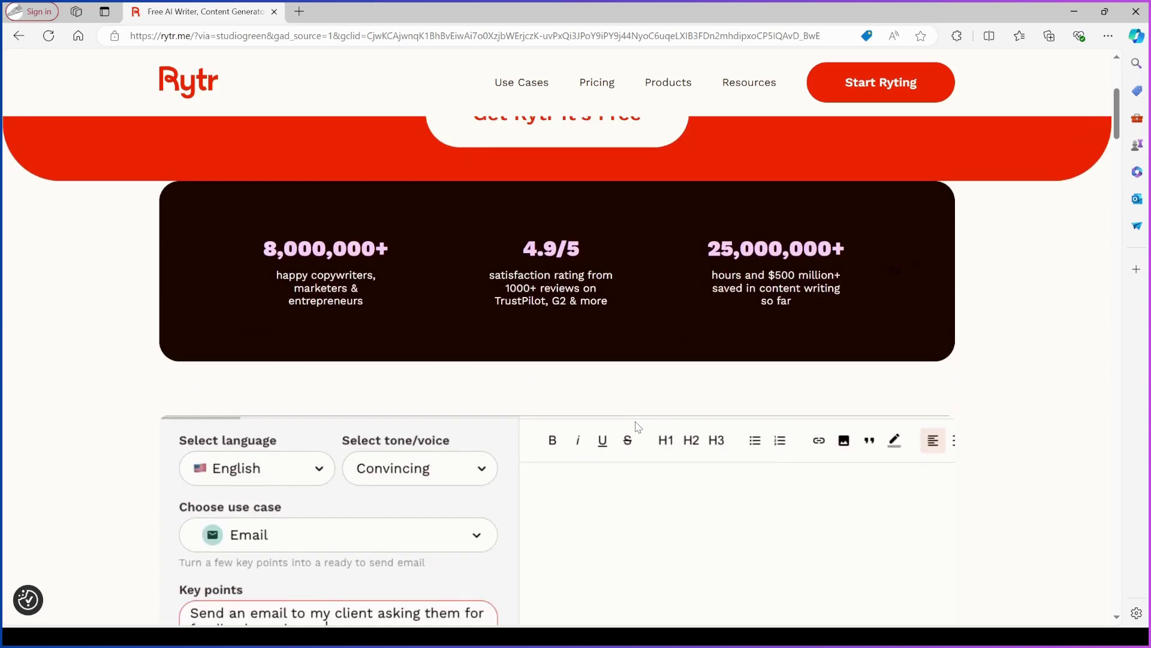
{"action": "scroll", "coordinate": [638, 426], "scroll_direction": "down", "scroll_amount": 4}
{"action": "scroll", "coordinate": [638, 426], "scroll_direction": "up", "scroll_amount": 9}
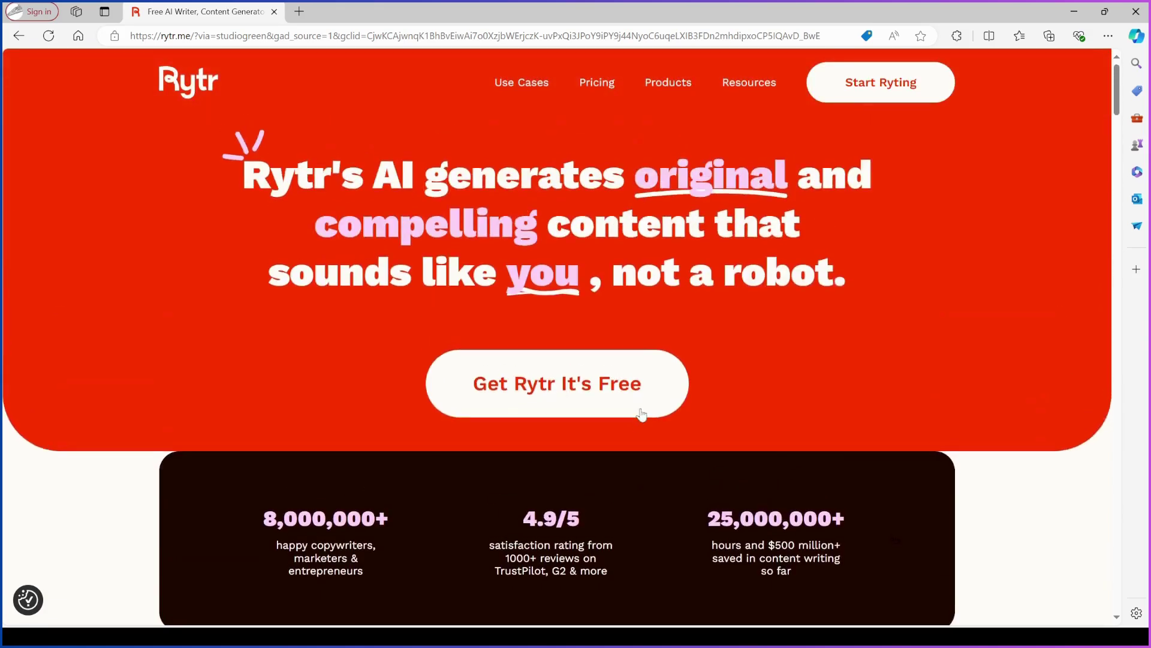
{"action": "mouse_move", "coordinate": [535, 74]}
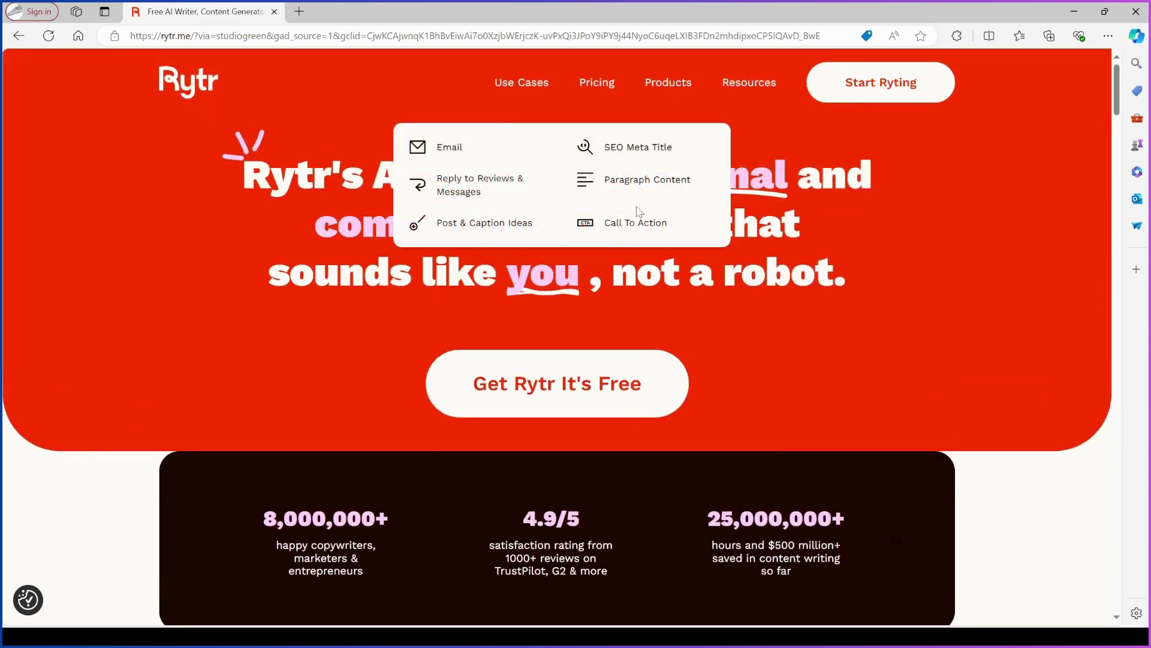
{"action": "mouse_move", "coordinate": [653, 88]}
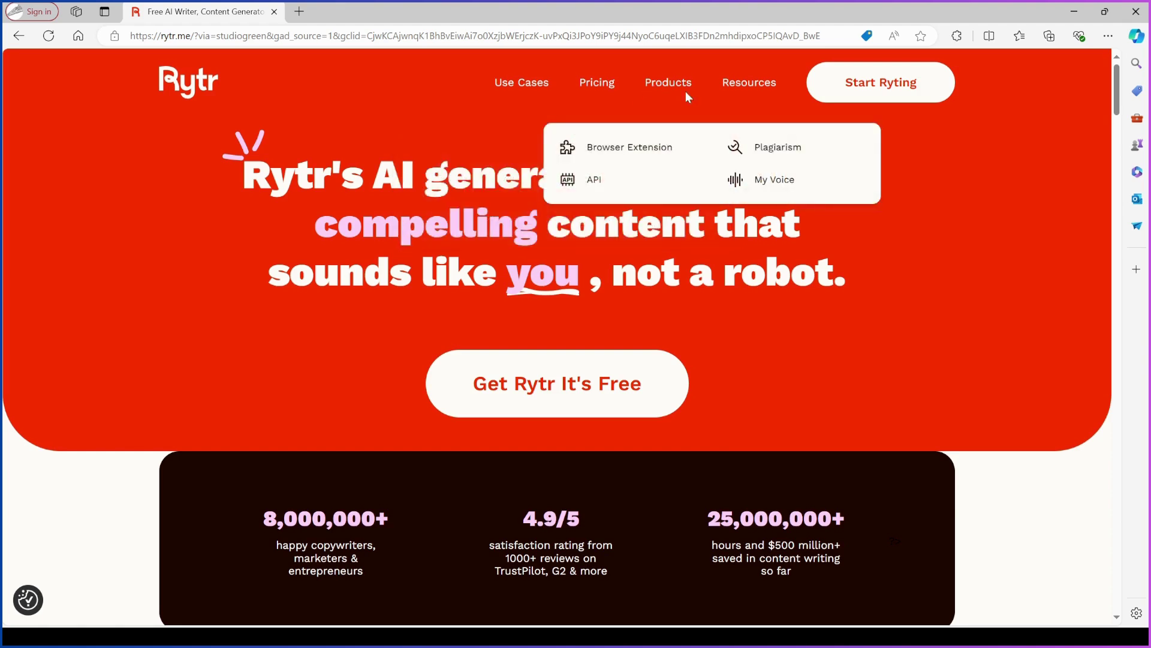
{"action": "mouse_move", "coordinate": [749, 84]}
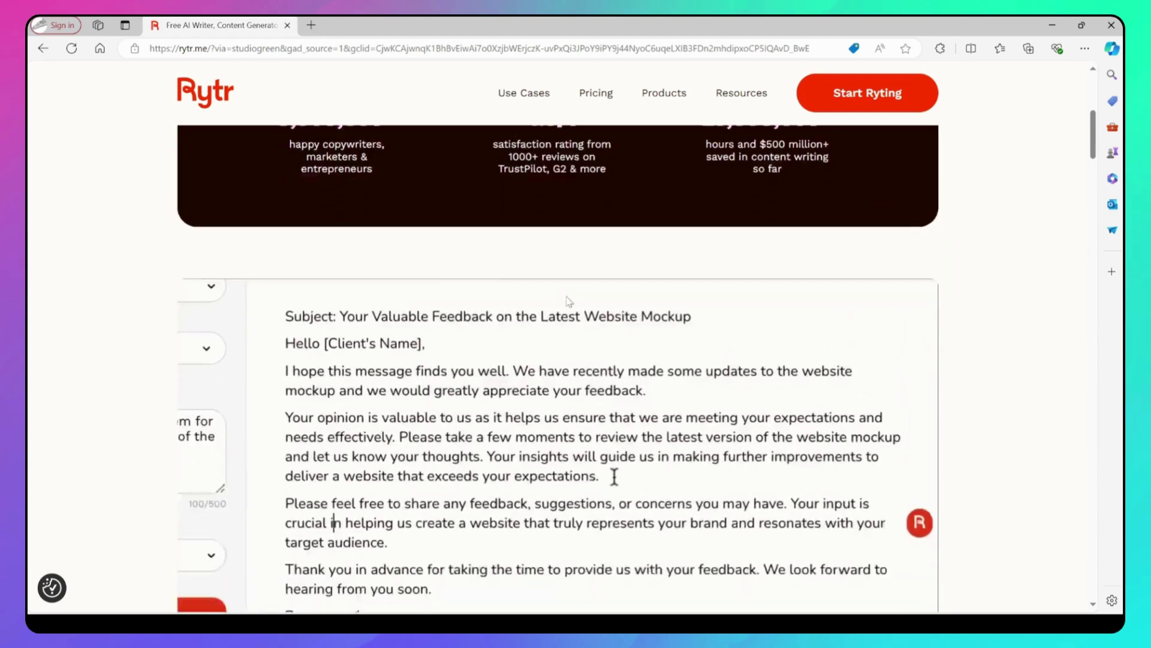
{"action": "left_click_drag", "start_coordinate": [612, 475], "coordinate": [360, 270]}
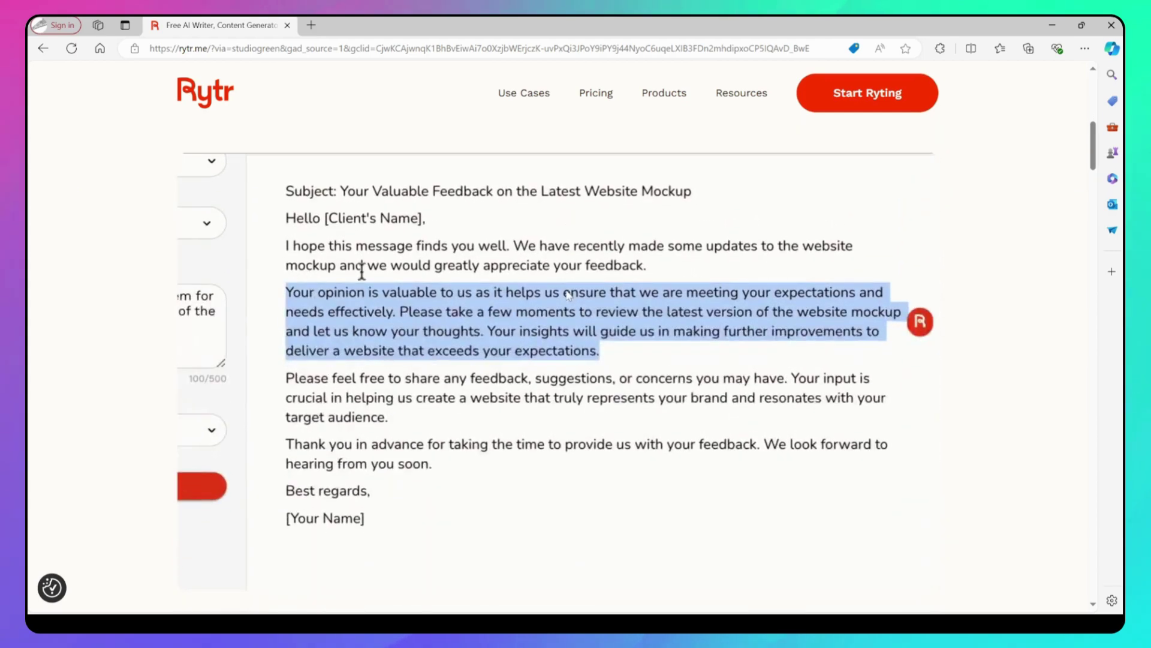
{"action": "left_click", "coordinate": [921, 324]}
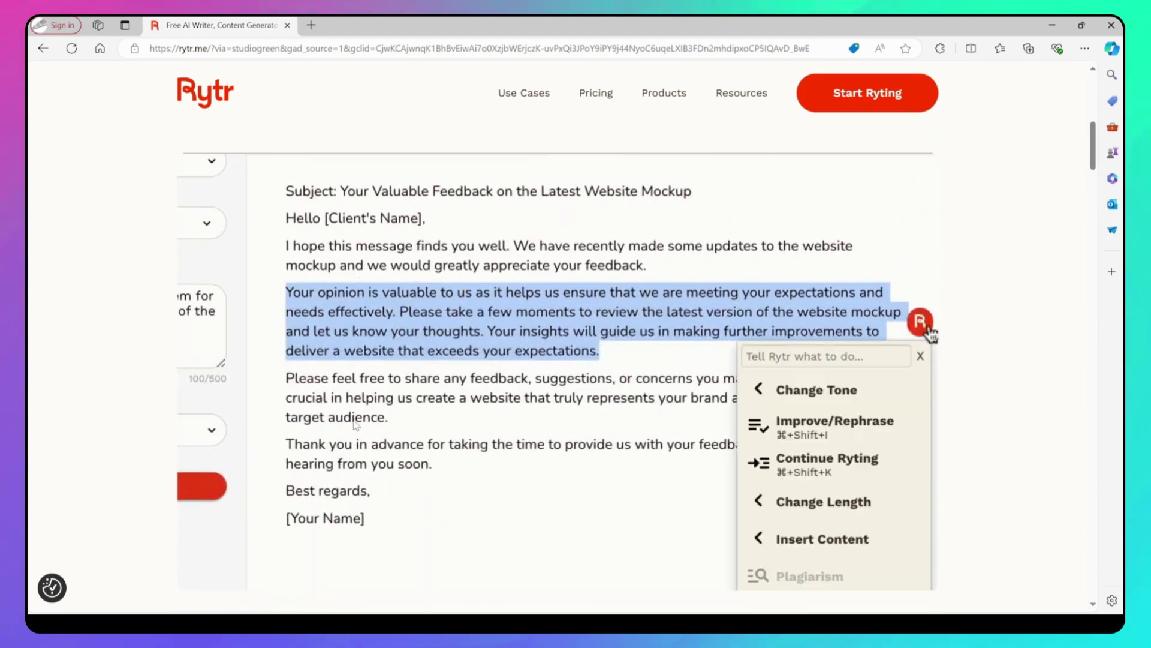
{"action": "left_click", "coordinate": [867, 461]}
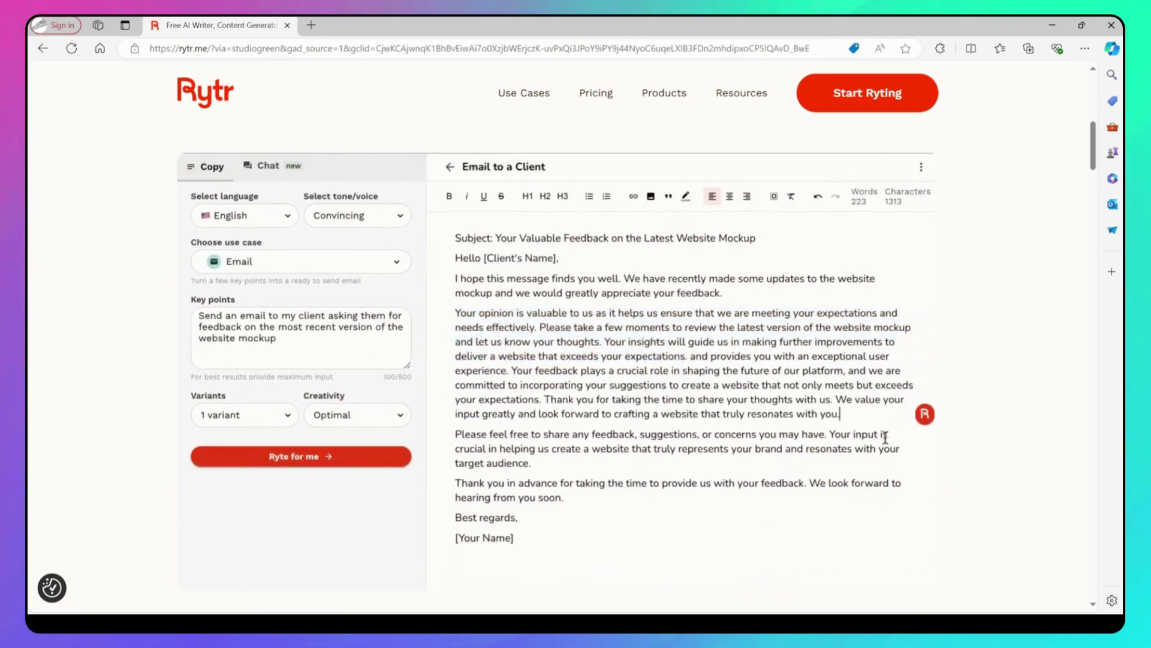
Return to the page top and show the Use Cases dropdown listing Email, SEO Meta Title and more
{"action": "scroll", "coordinate": [628, 425], "scroll_direction": "up", "scroll_amount": 4}
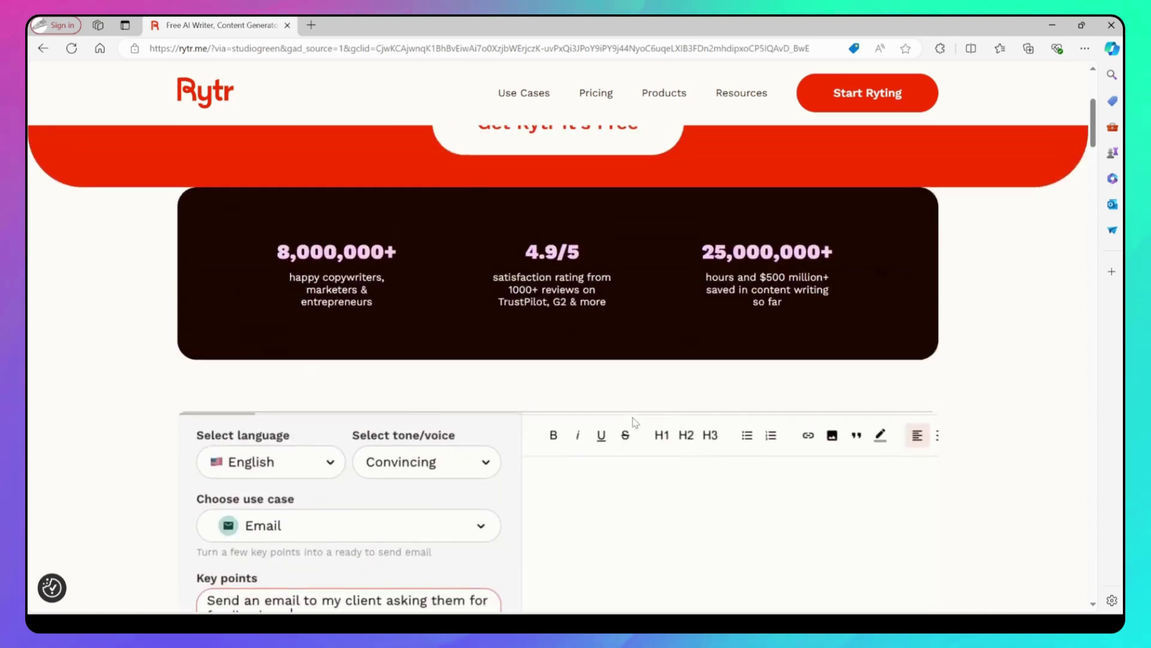
{"action": "scroll", "coordinate": [634, 423], "scroll_direction": "down", "scroll_amount": 4}
{"action": "scroll", "coordinate": [633, 420], "scroll_direction": "up", "scroll_amount": 8}
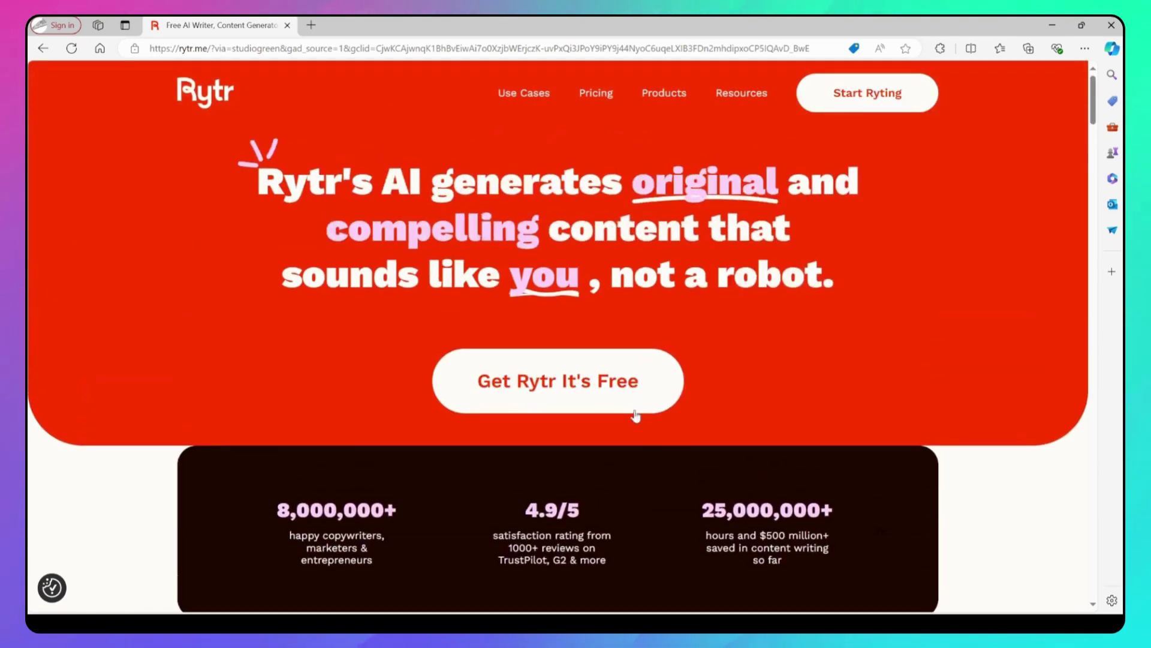
{"action": "mouse_move", "coordinate": [539, 91]}
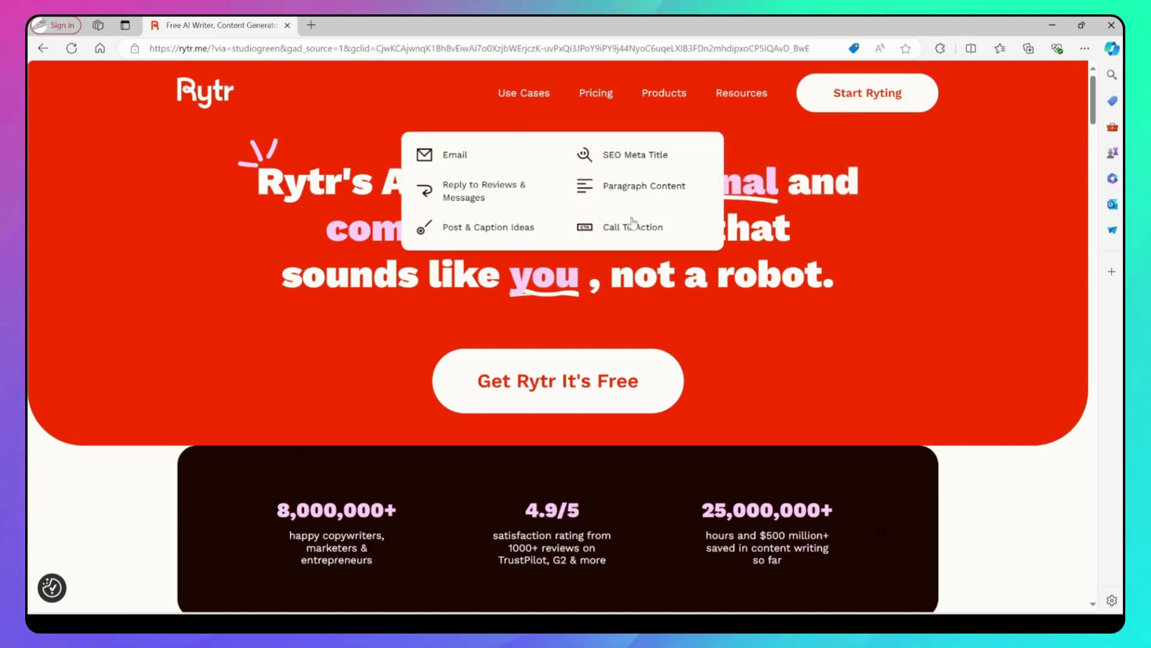
Start Ryting and sign up with a Google account to reach the Documents dashboard
{"action": "left_click", "coordinate": [558, 381]}
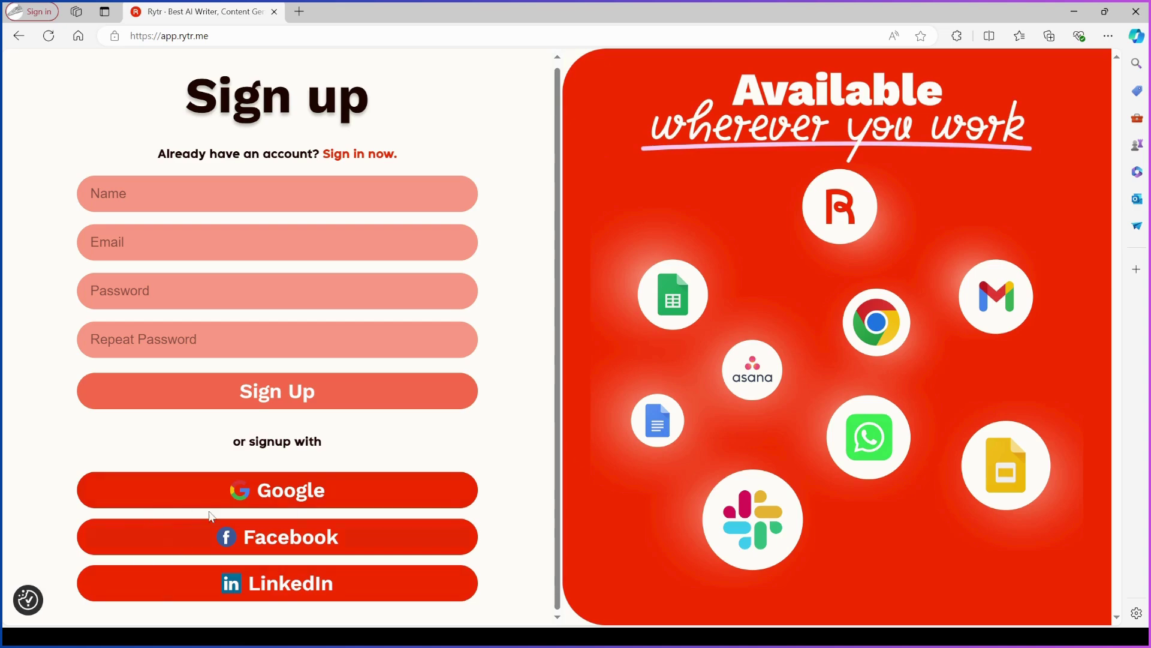
{"action": "left_click", "coordinate": [279, 492]}
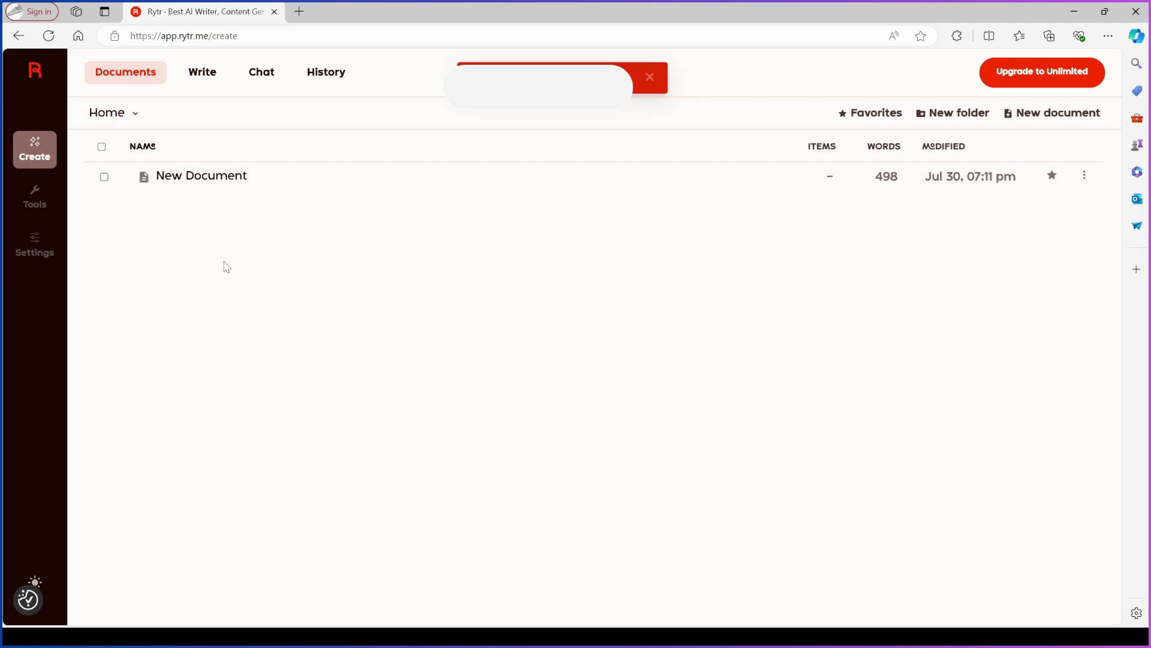
Open New Document in the editor and choose the Blog Idea & Outline use case
{"action": "left_click", "coordinate": [203, 177]}
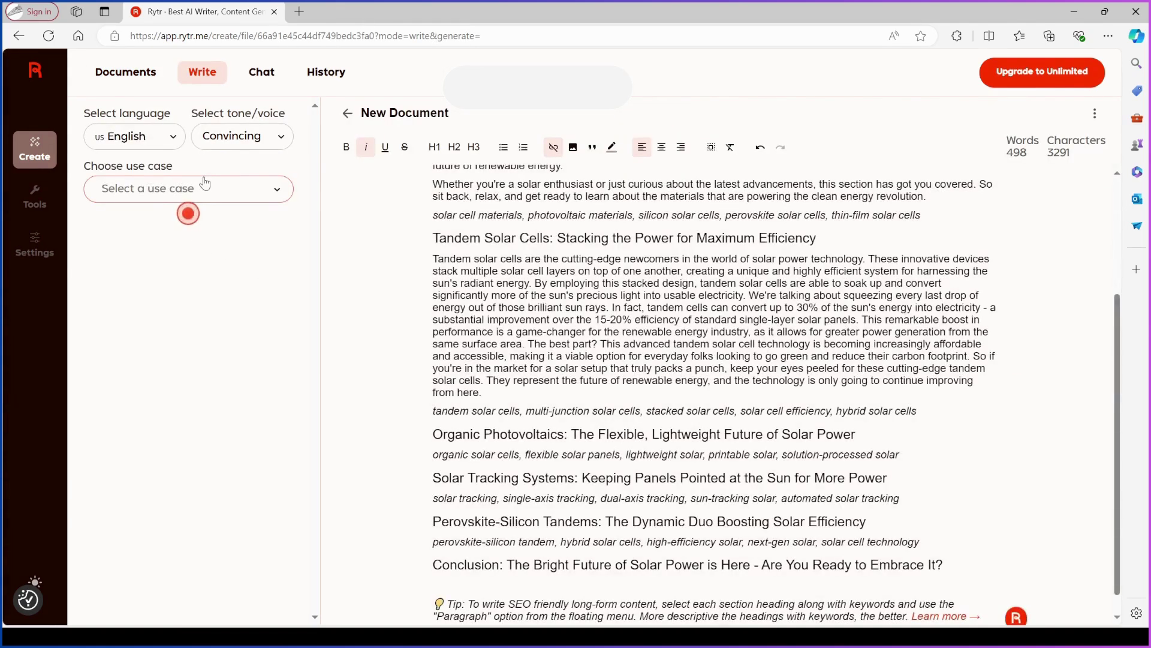
{"action": "scroll", "coordinate": [507, 298], "scroll_direction": "up", "scroll_amount": 3}
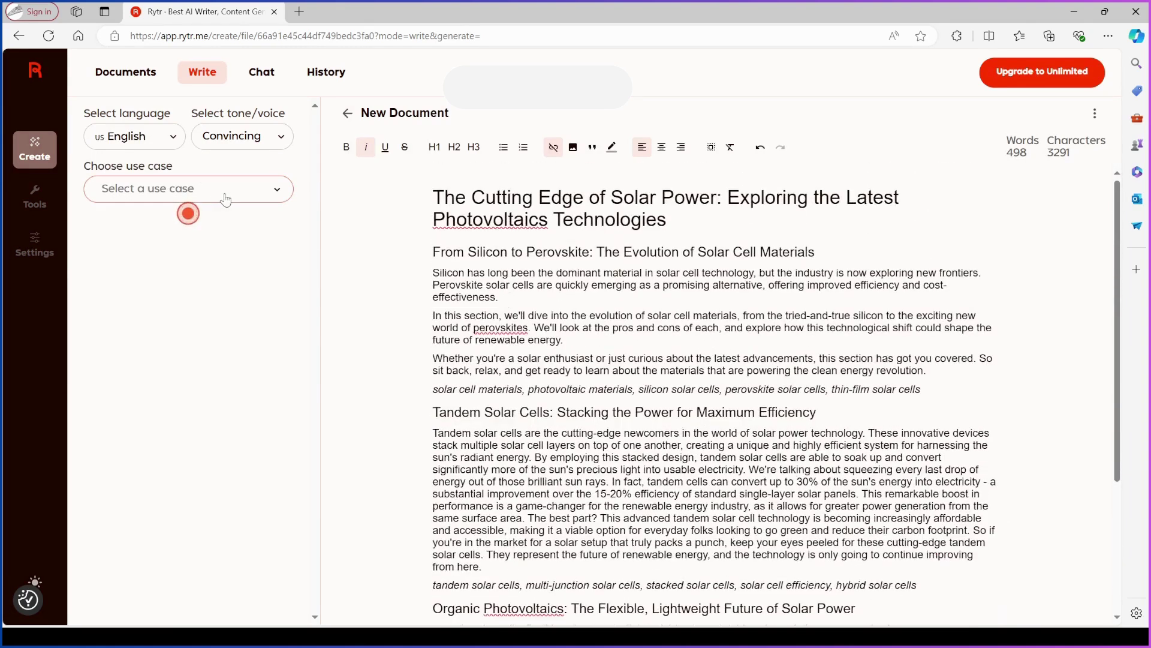
{"action": "left_click", "coordinate": [186, 193]}
{"action": "left_click", "coordinate": [198, 223]}
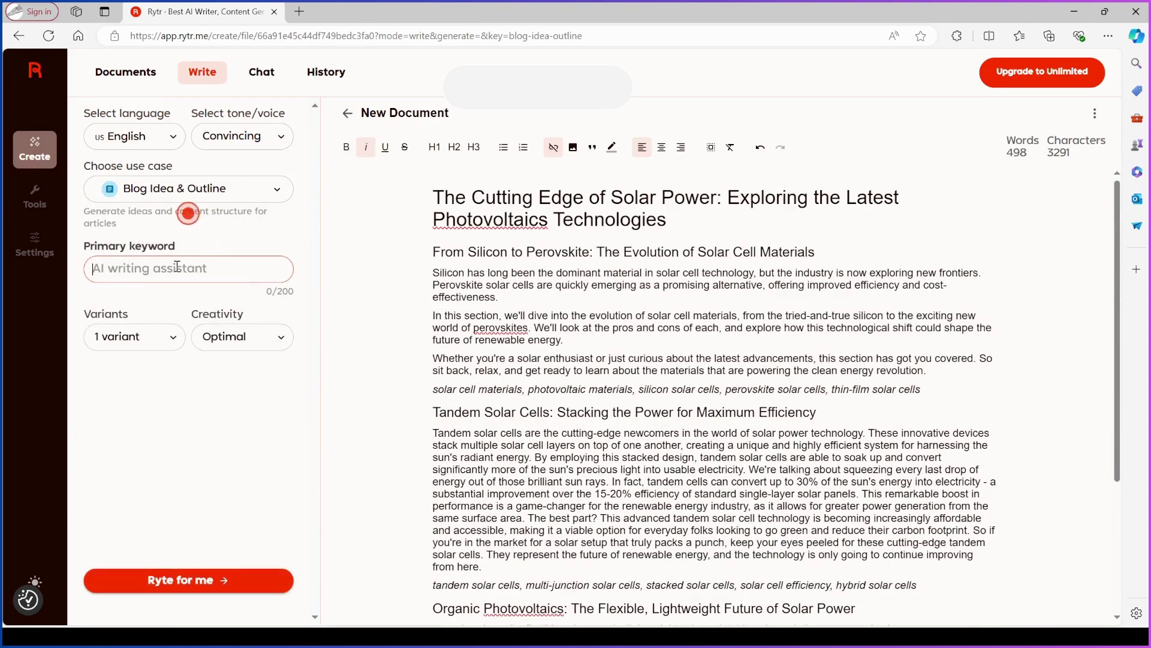
Enter the primary keyword 'latest nuclear power technologies'
{"action": "type", "text": "latest"}
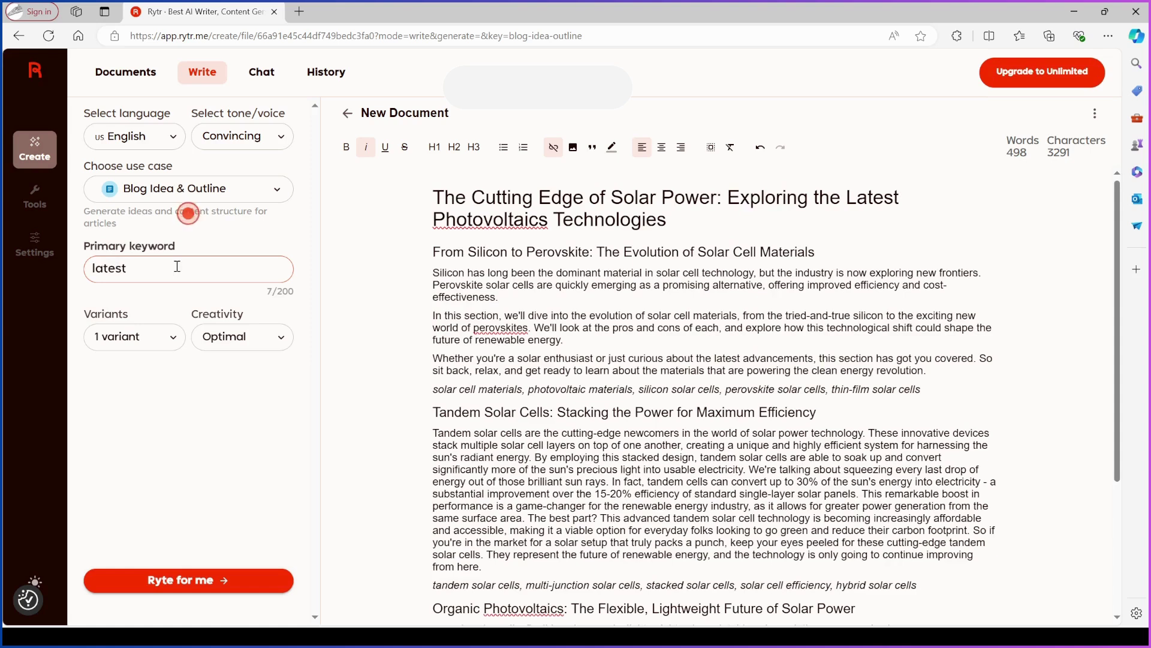
{"action": "type", "text": " photovoltaics"}
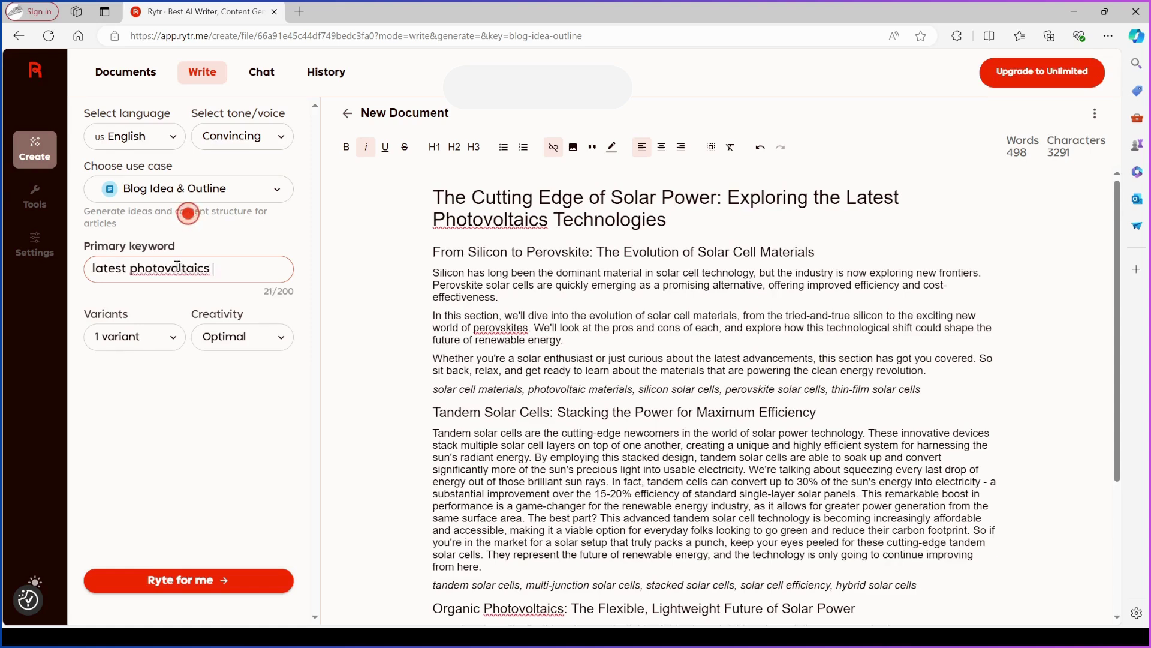
{"action": "type", "text": " technologies"}
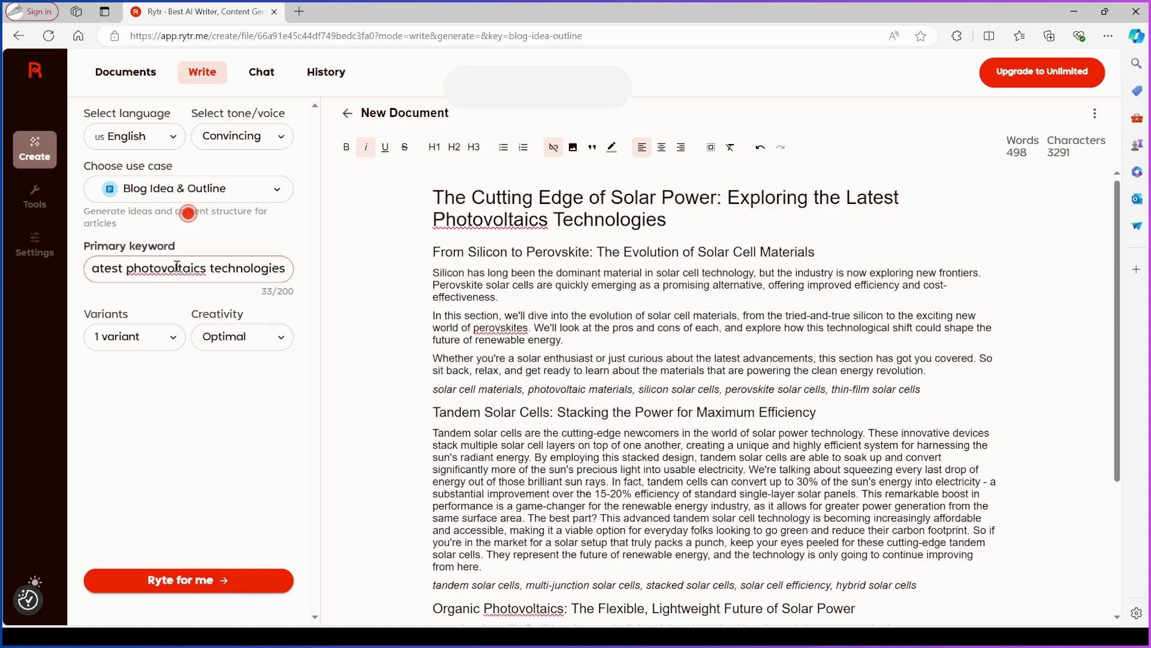
{"action": "double_click", "coordinate": [176, 266]}
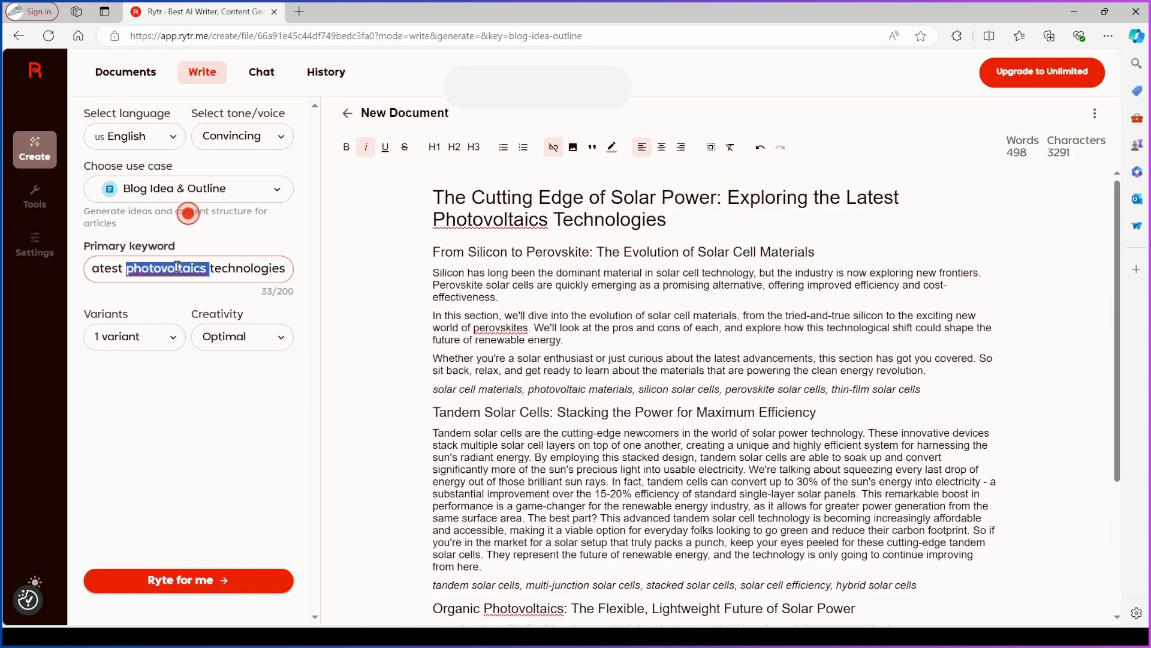
{"action": "type", "text": "nuclear"}
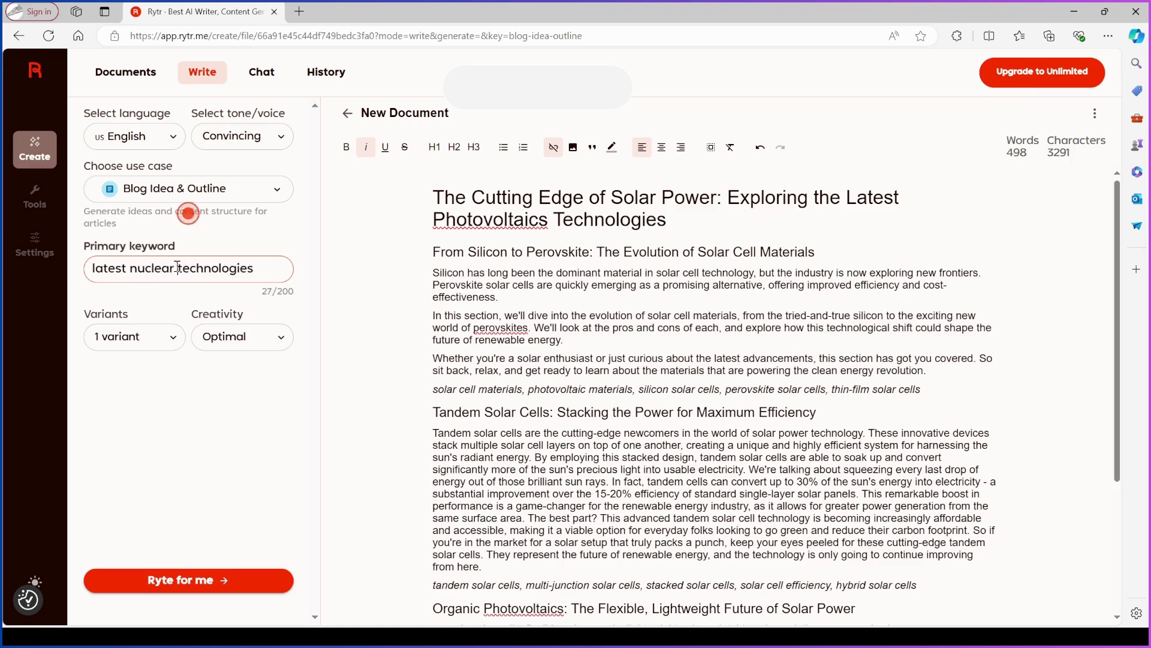
{"action": "type", "text": " power"}
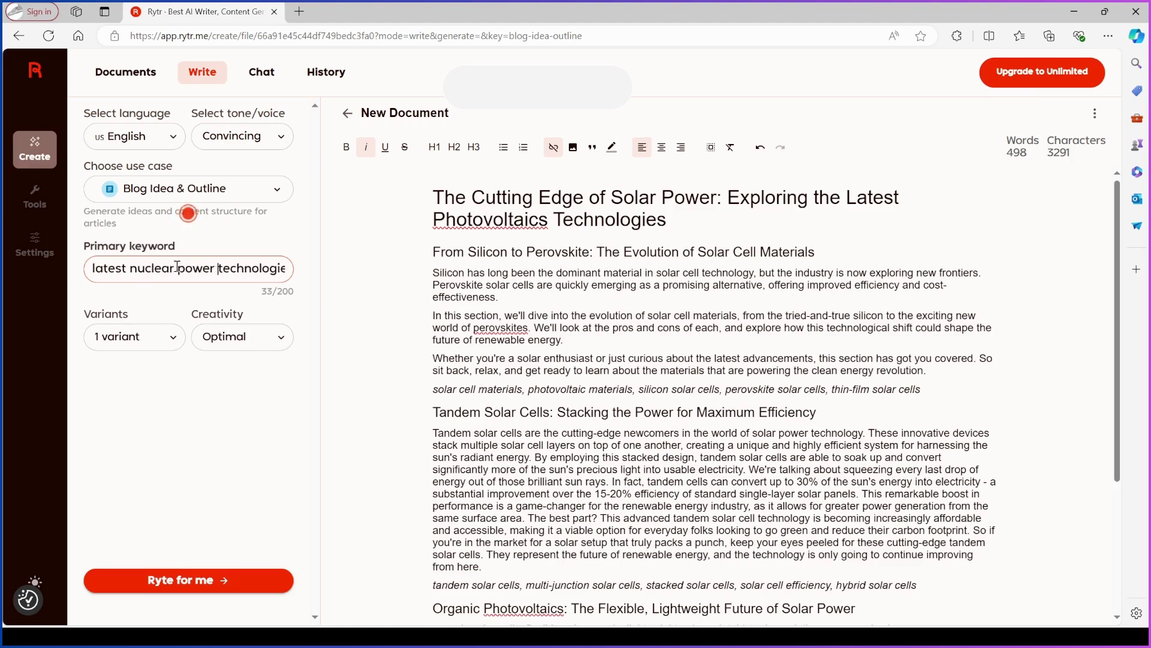
Browse the language list, keeping English, and set the tone to Casual
{"action": "left_click", "coordinate": [134, 137]}
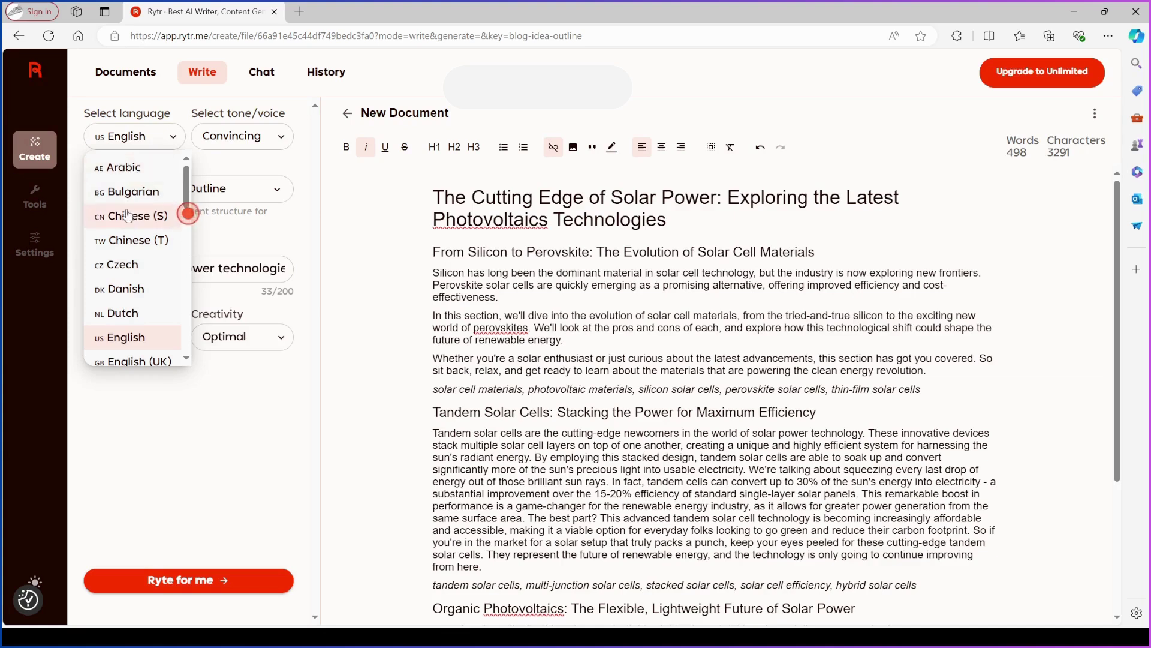
{"action": "scroll", "coordinate": [138, 300], "scroll_direction": "down", "scroll_amount": 1}
{"action": "scroll", "coordinate": [139, 318], "scroll_direction": "down", "scroll_amount": 1}
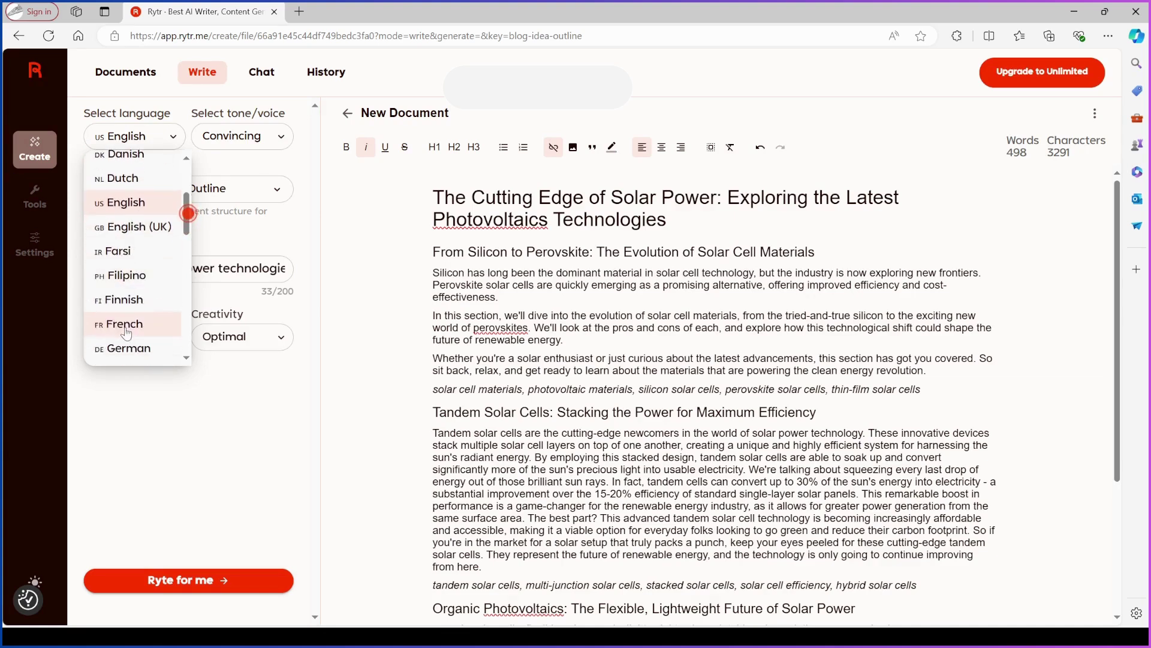
{"action": "scroll", "coordinate": [142, 284], "scroll_direction": "down", "scroll_amount": 1}
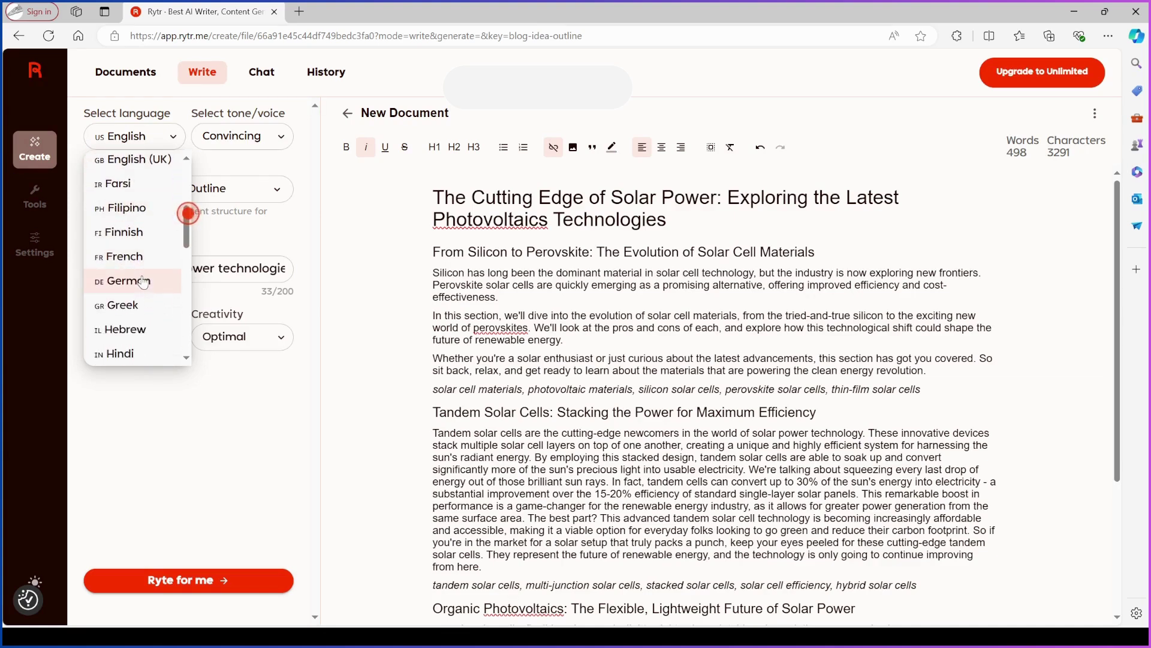
{"action": "scroll", "coordinate": [156, 349], "scroll_direction": "down", "scroll_amount": 4}
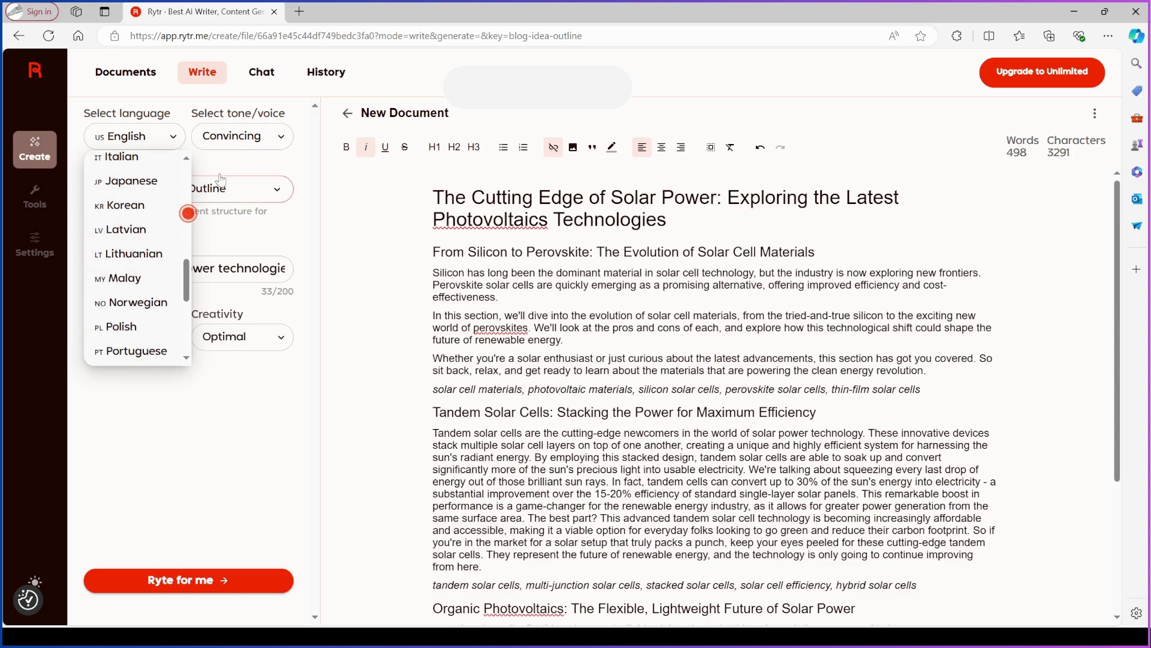
{"action": "left_click", "coordinate": [252, 145]}
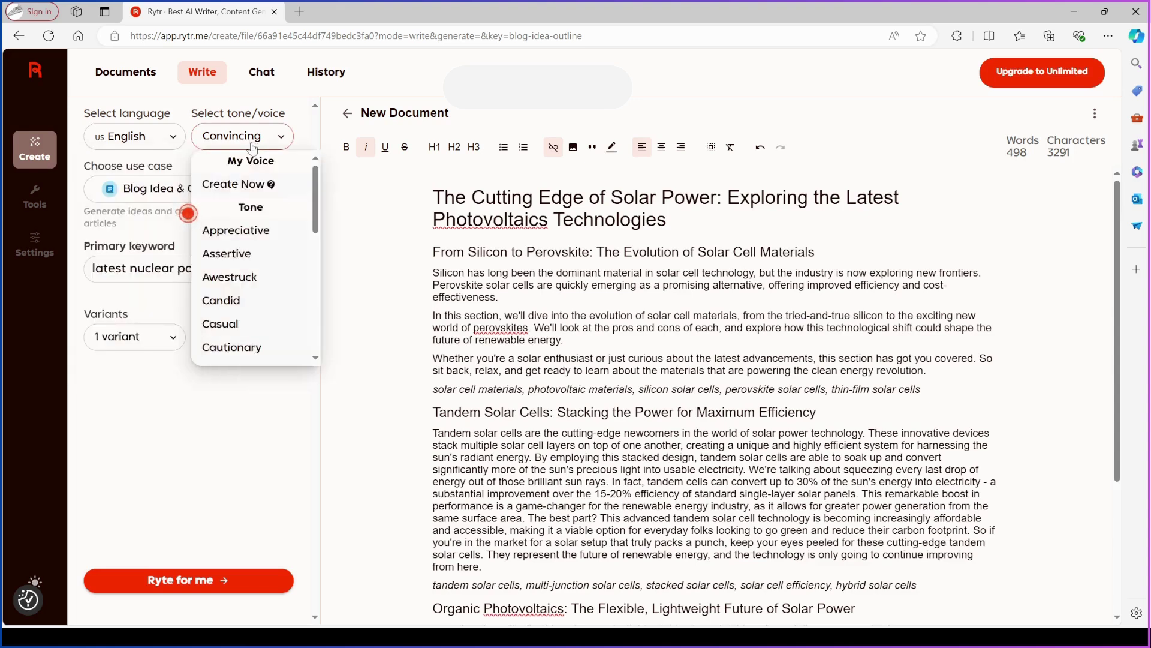
{"action": "left_click", "coordinate": [242, 325]}
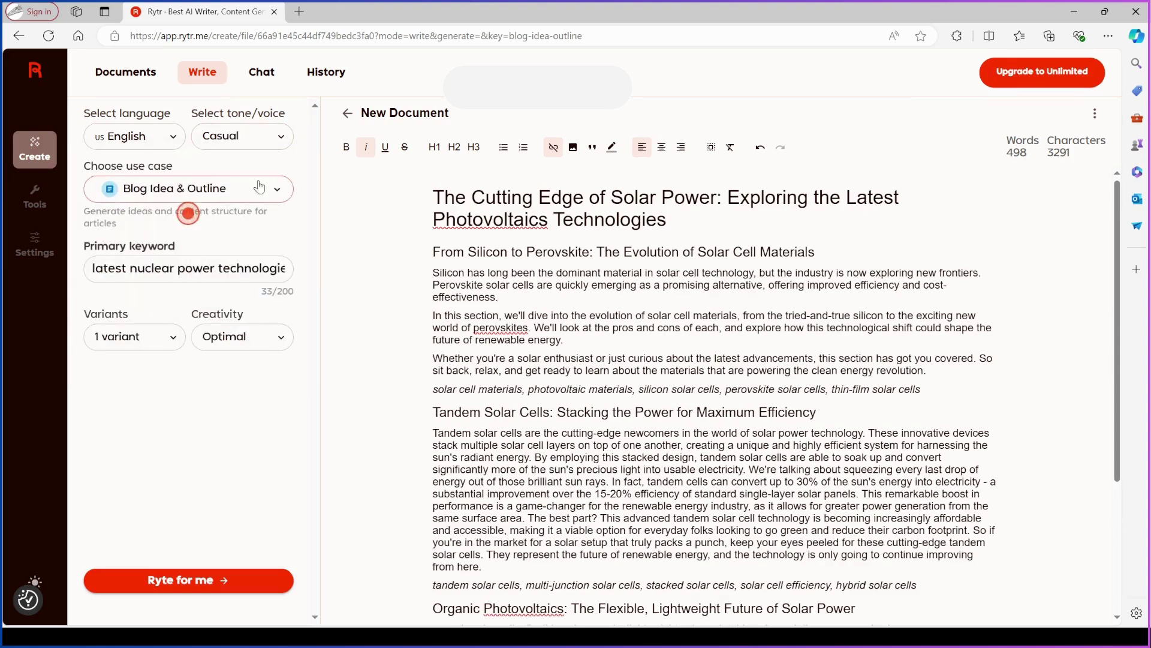
Keep creativity at Optimal, generate the nuclear power blog outline, and dismiss the Frase popup
{"action": "left_click", "coordinate": [244, 337]}
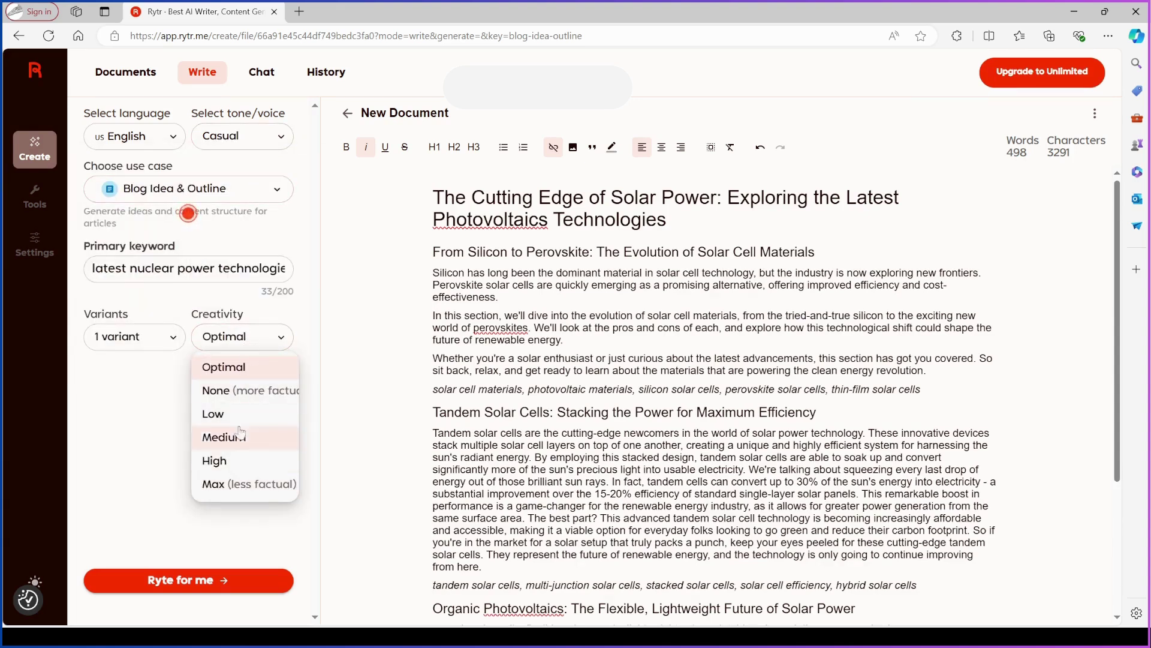
{"action": "left_click", "coordinate": [248, 366]}
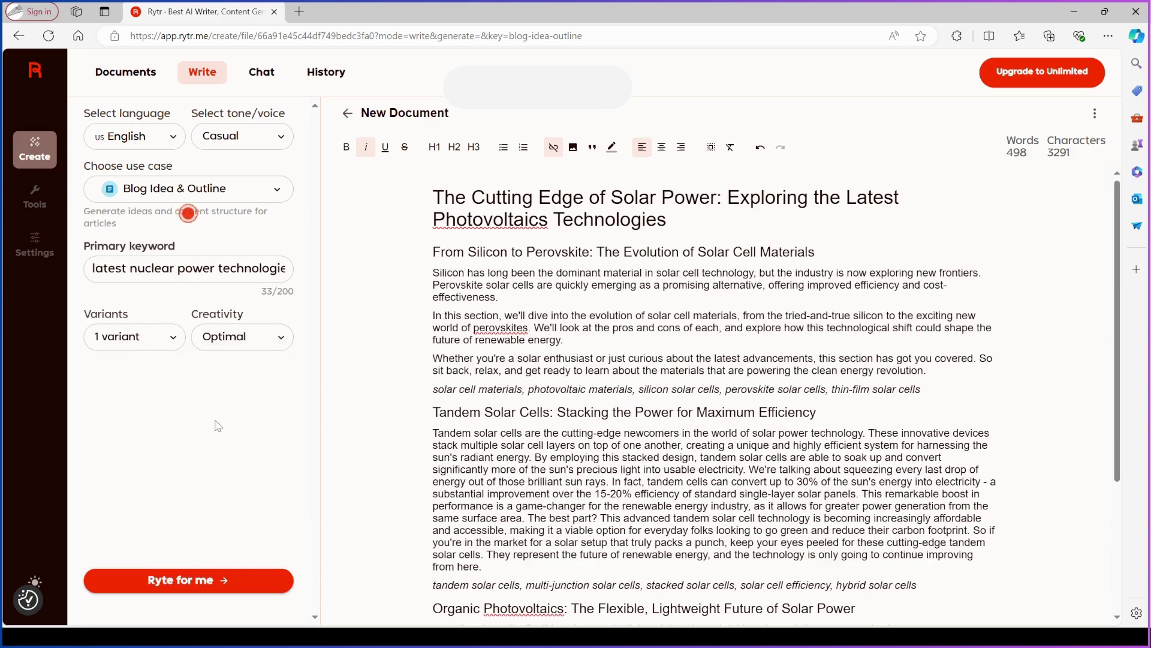
{"action": "left_click", "coordinate": [204, 580]}
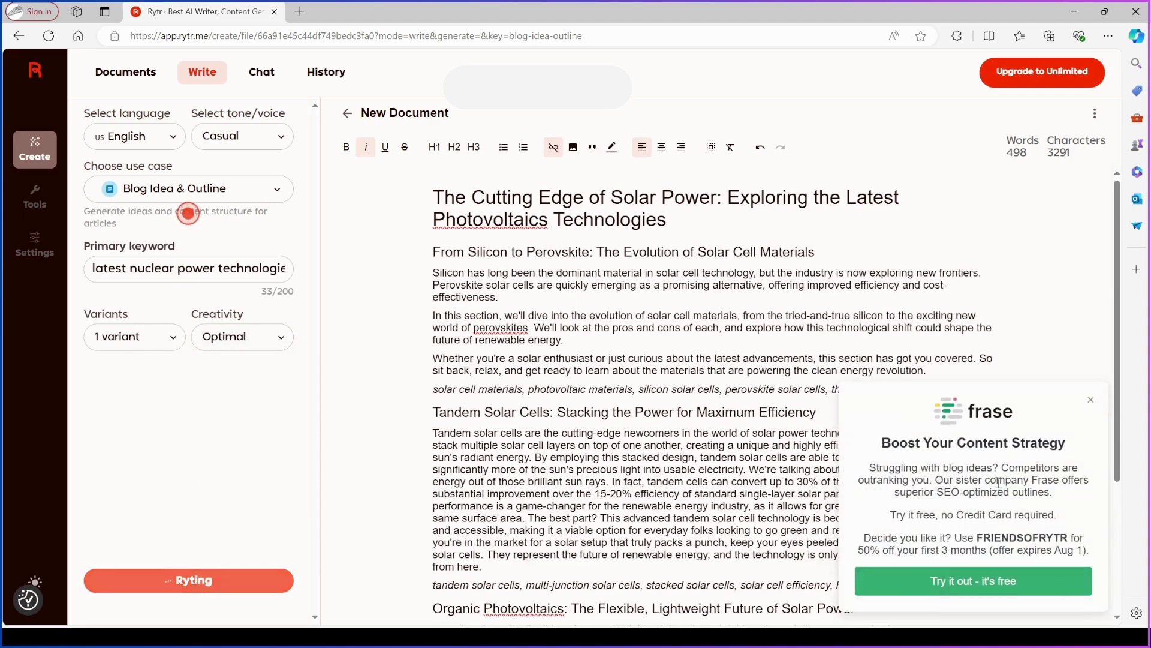
{"action": "left_click", "coordinate": [1092, 400]}
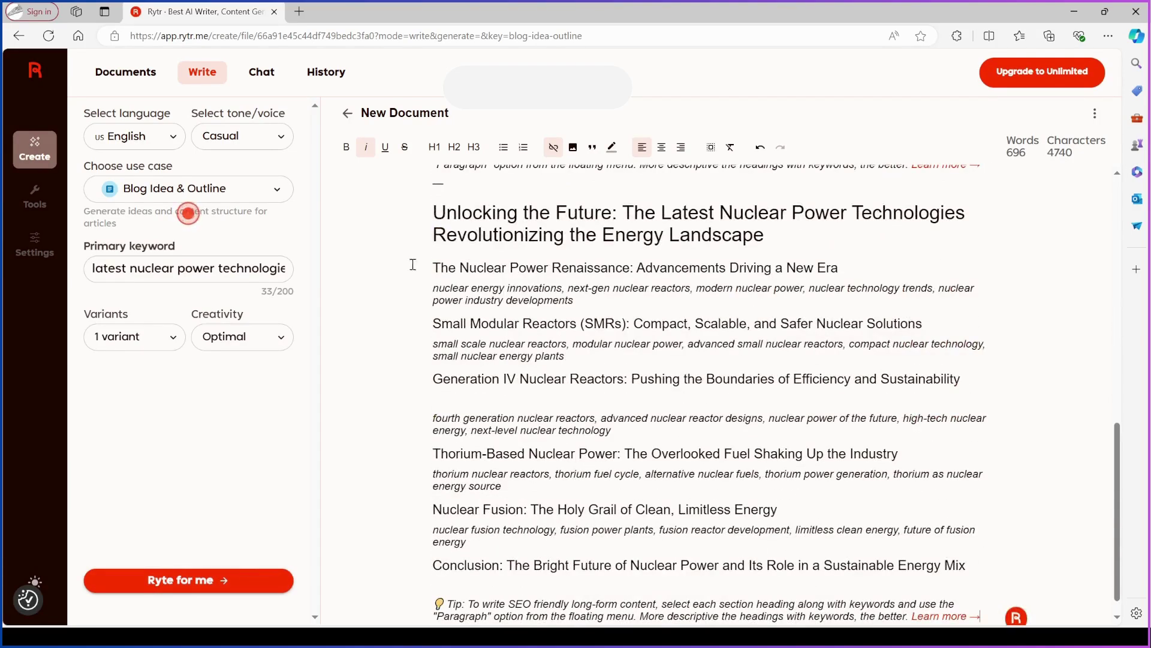
Generate Paragraph content under The Nuclear Power Renaissance heading
{"action": "left_click_drag", "start_coordinate": [435, 270], "coordinate": [845, 260]}
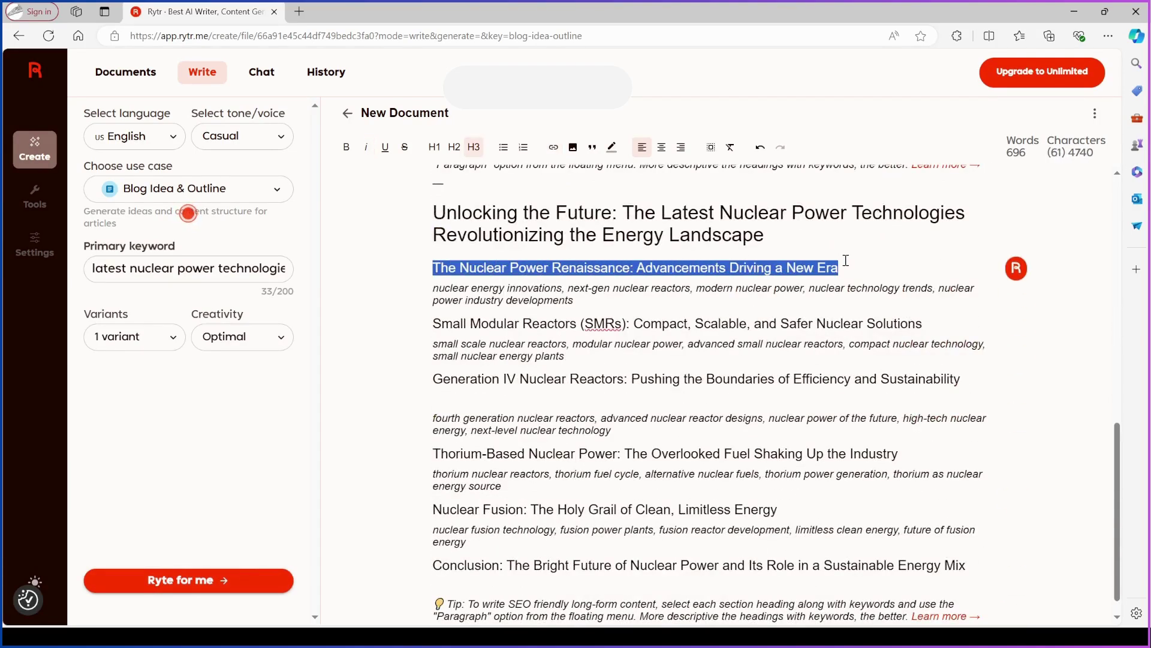
{"action": "left_click", "coordinate": [1016, 270]}
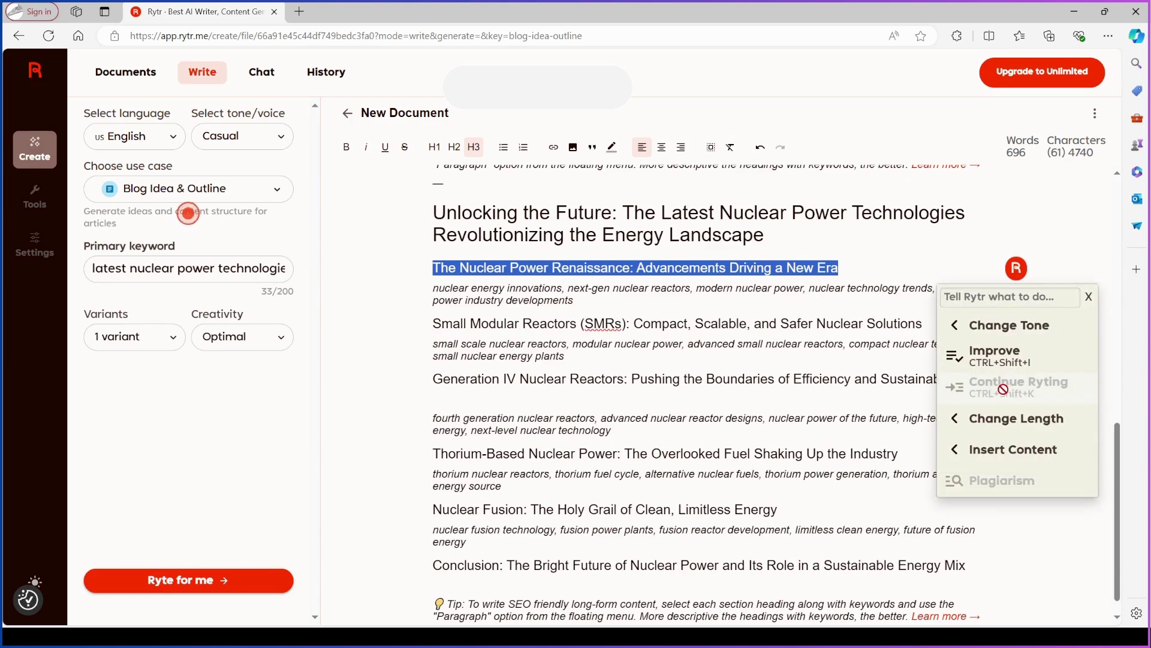
{"action": "mouse_move", "coordinate": [988, 457]}
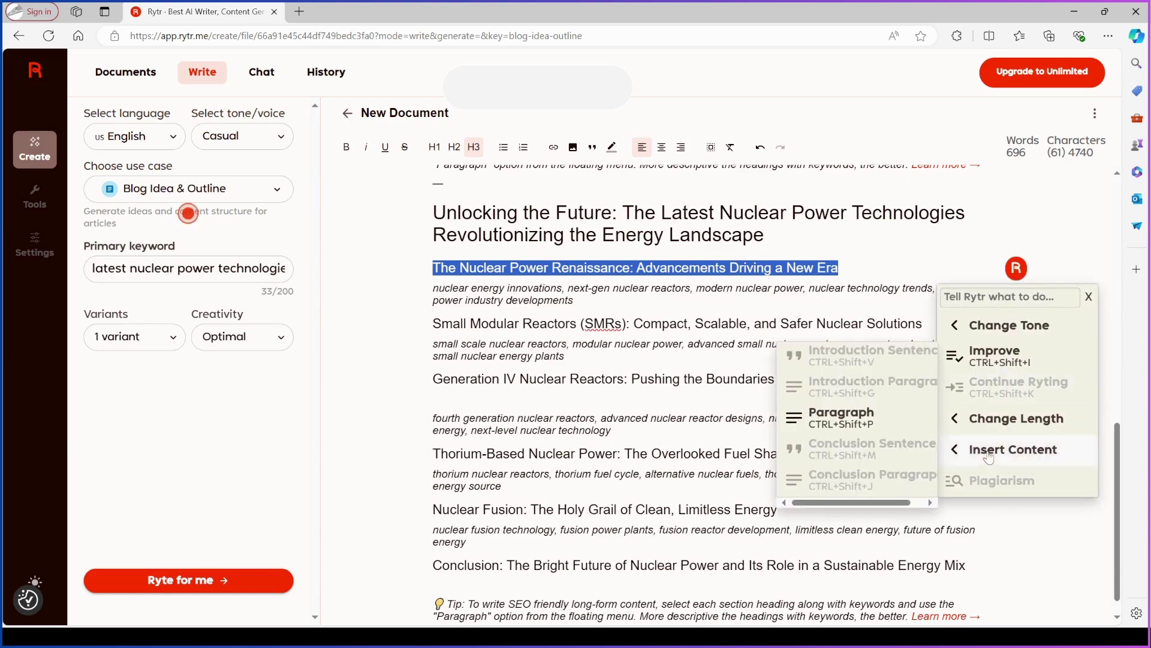
{"action": "left_click", "coordinate": [841, 427]}
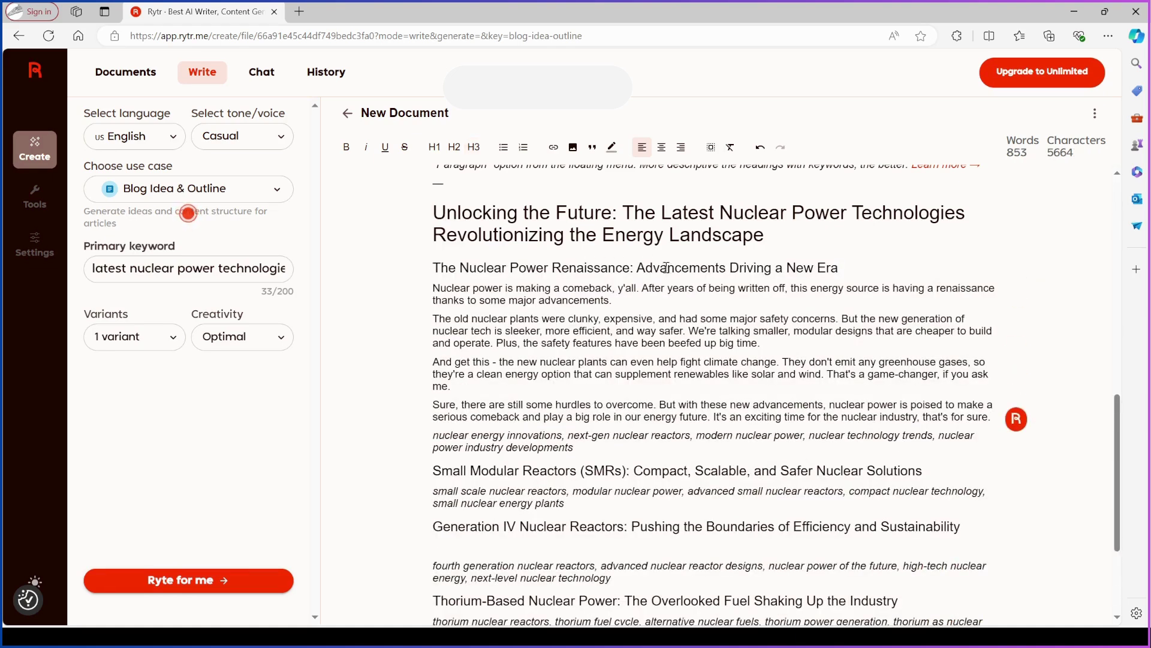
Review the four new paragraphs and select the Small Modular Reactors heading
{"action": "left_click_drag", "start_coordinate": [841, 268], "coordinate": [666, 334]}
{"action": "left_click", "coordinate": [459, 296]}
{"action": "left_click_drag", "start_coordinate": [729, 375], "coordinate": [480, 390]}
{"action": "left_click", "coordinate": [594, 353]}
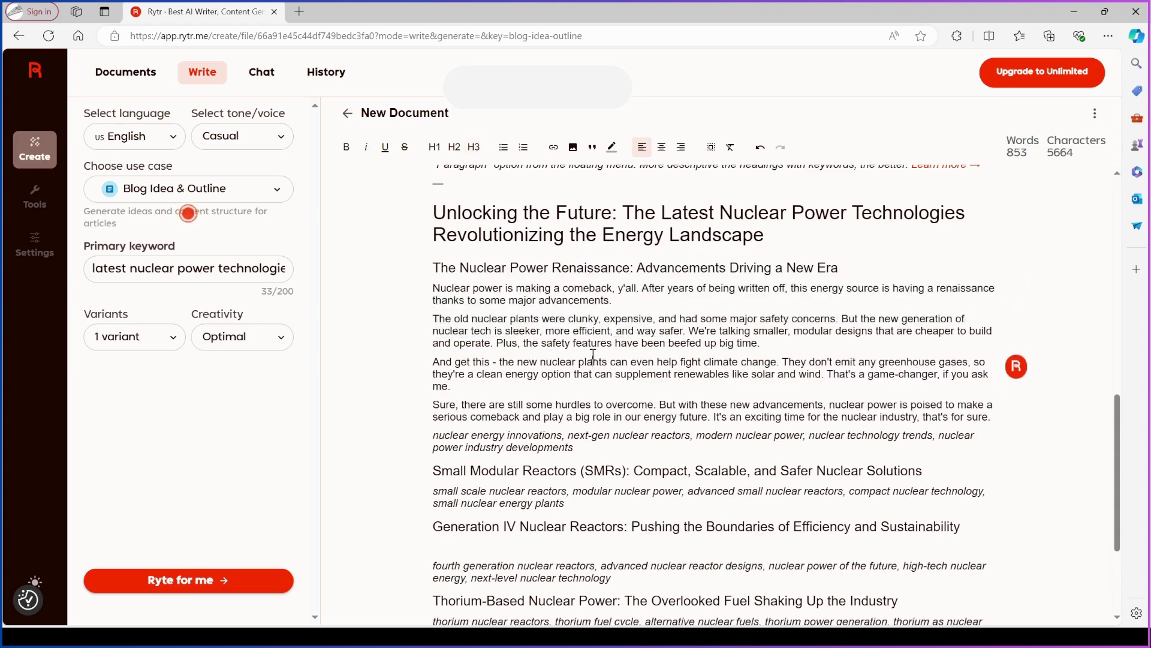
{"action": "scroll", "coordinate": [594, 354], "scroll_direction": "down", "scroll_amount": 1}
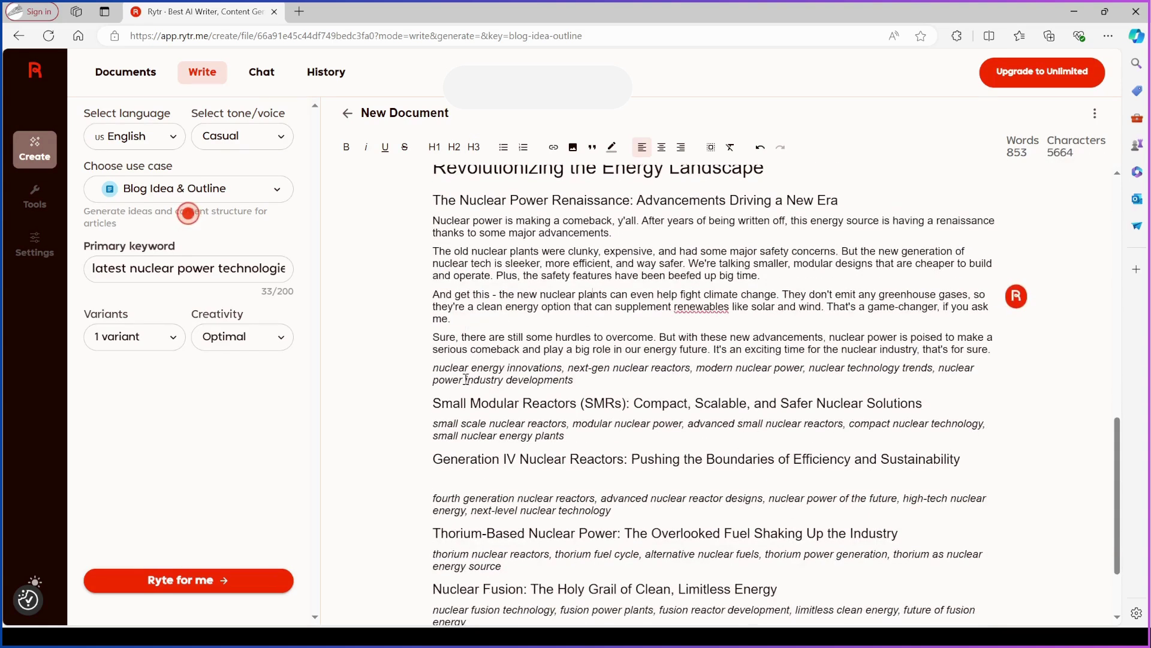
{"action": "scroll", "coordinate": [466, 379], "scroll_direction": "down", "scroll_amount": 2}
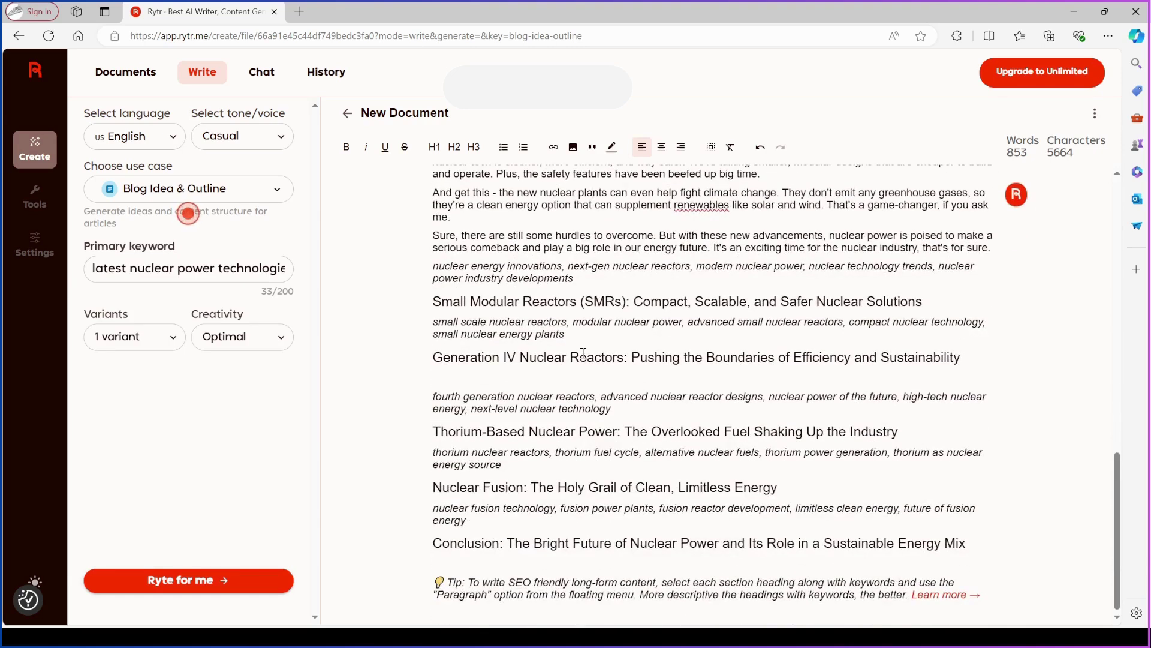
{"action": "mouse_move", "coordinate": [433, 301]}
{"action": "left_mouse_down"}
{"action": "mouse_move", "coordinate": [930, 310]}
{"action": "mouse_move", "coordinate": [426, 301]}
{"action": "left_mouse_up"}
Generate paragraphs for the Small Modular Reactors heading from the Rytr menu
{"action": "left_click", "coordinate": [1040, 279]}
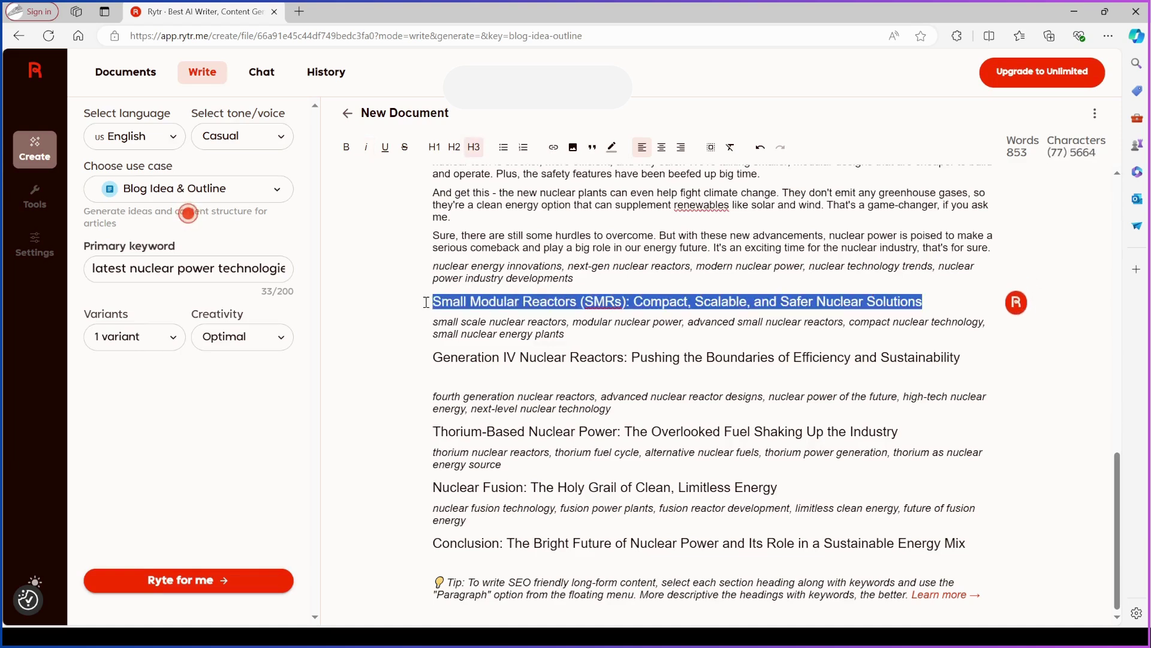
{"action": "left_click", "coordinate": [1019, 307]}
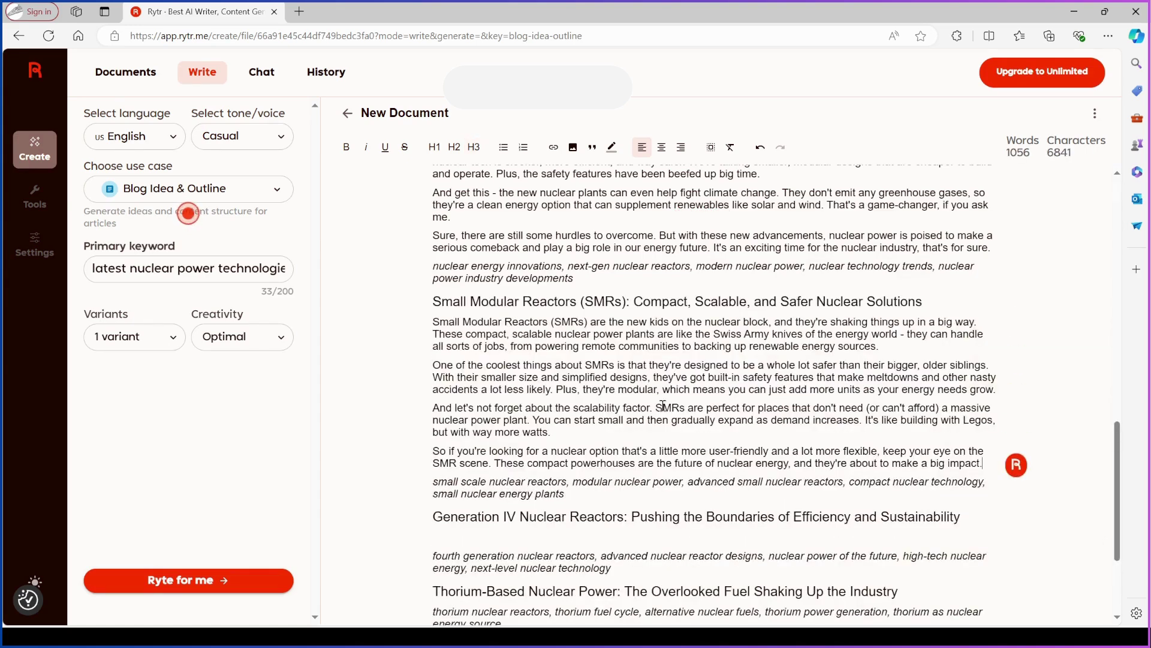
{"action": "left_click_drag", "start_coordinate": [432, 301], "coordinate": [930, 320]}
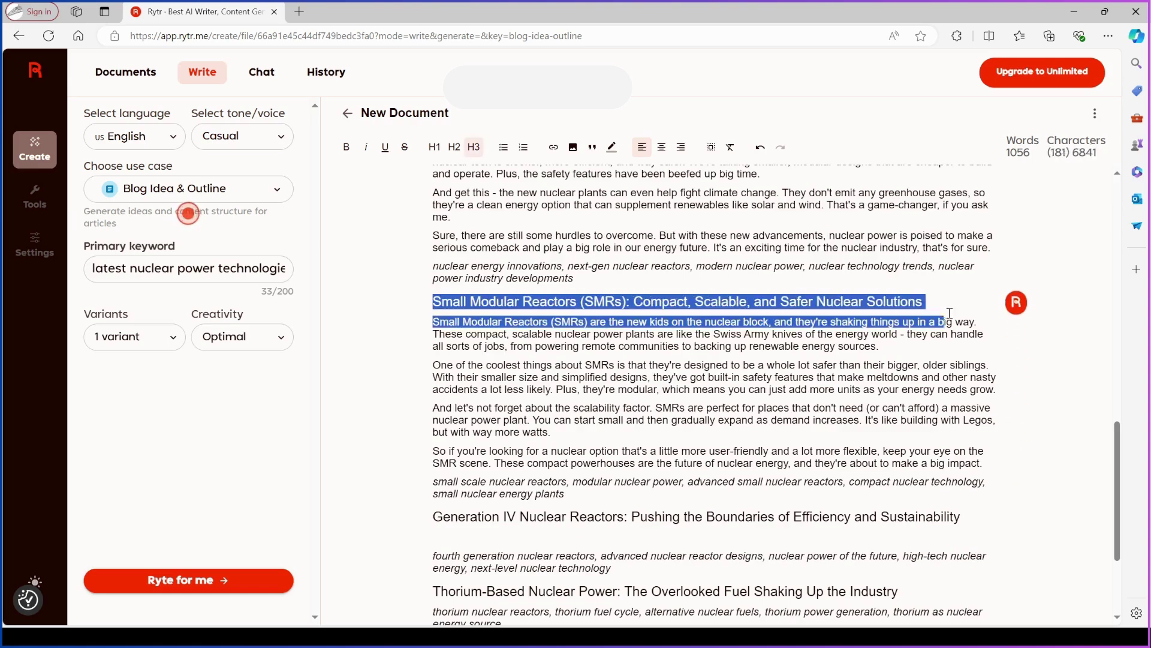
{"action": "left_click", "coordinate": [640, 389]}
Select the four Small Modular Reactors paragraphs
{"action": "scroll", "coordinate": [640, 389], "scroll_direction": "down", "scroll_amount": 3}
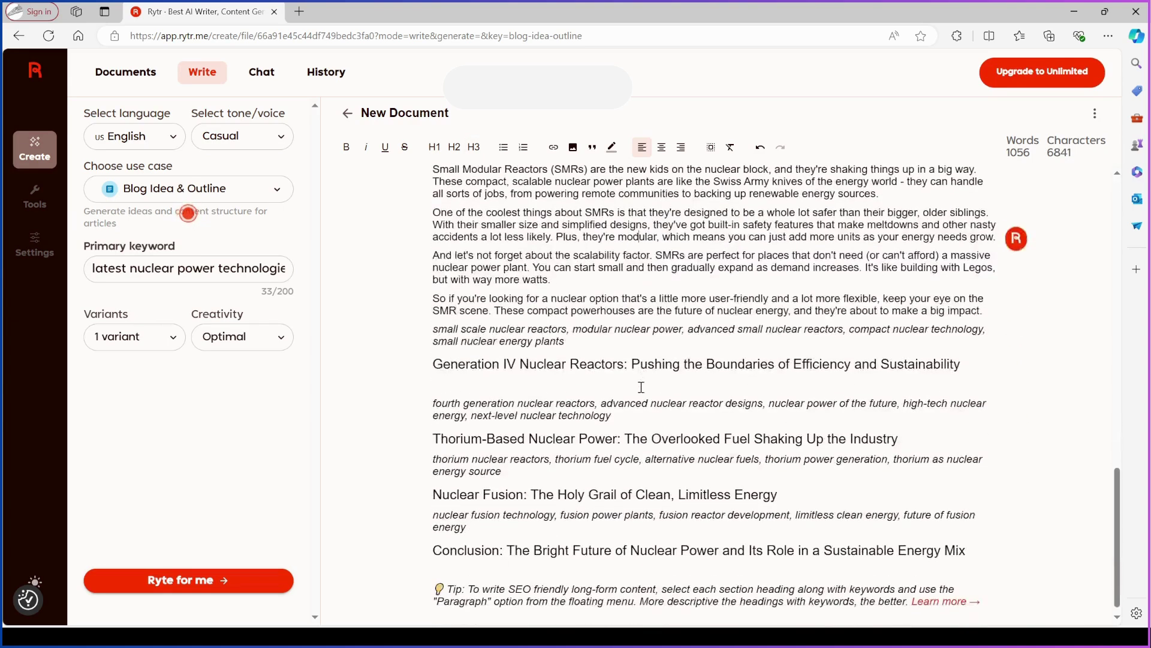
{"action": "scroll", "coordinate": [640, 390], "scroll_direction": "up", "scroll_amount": 3}
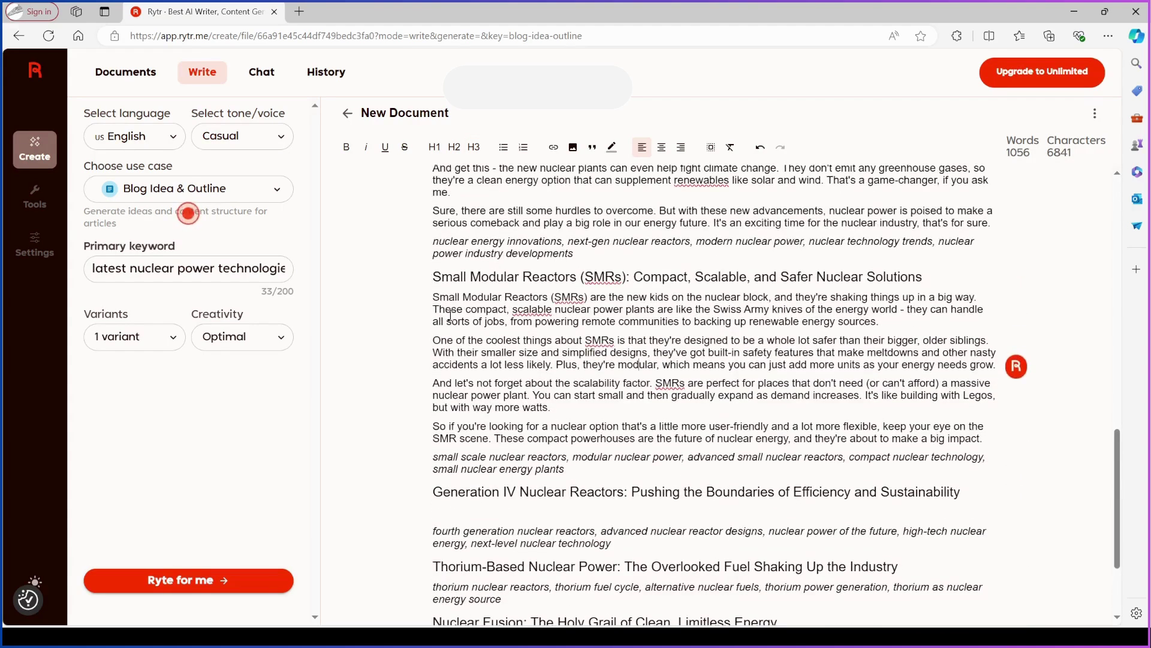
{"action": "left_click_drag", "start_coordinate": [437, 295], "coordinate": [1000, 442]}
{"action": "left_click", "coordinate": [1018, 372]}
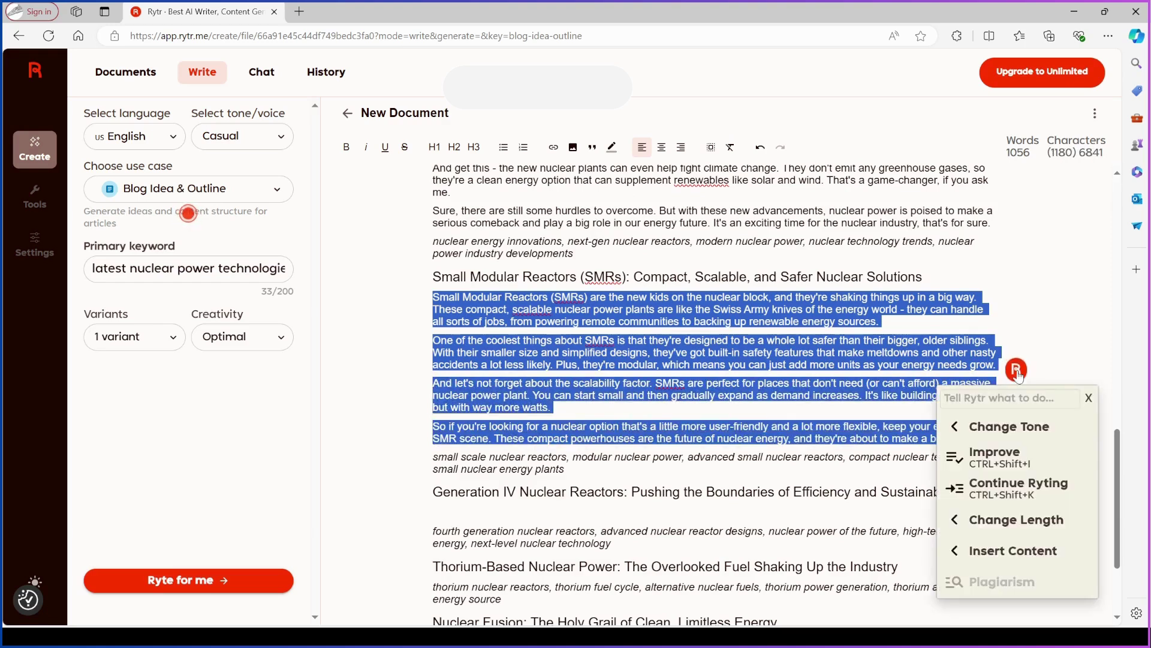
{"action": "left_click", "coordinate": [985, 436]}
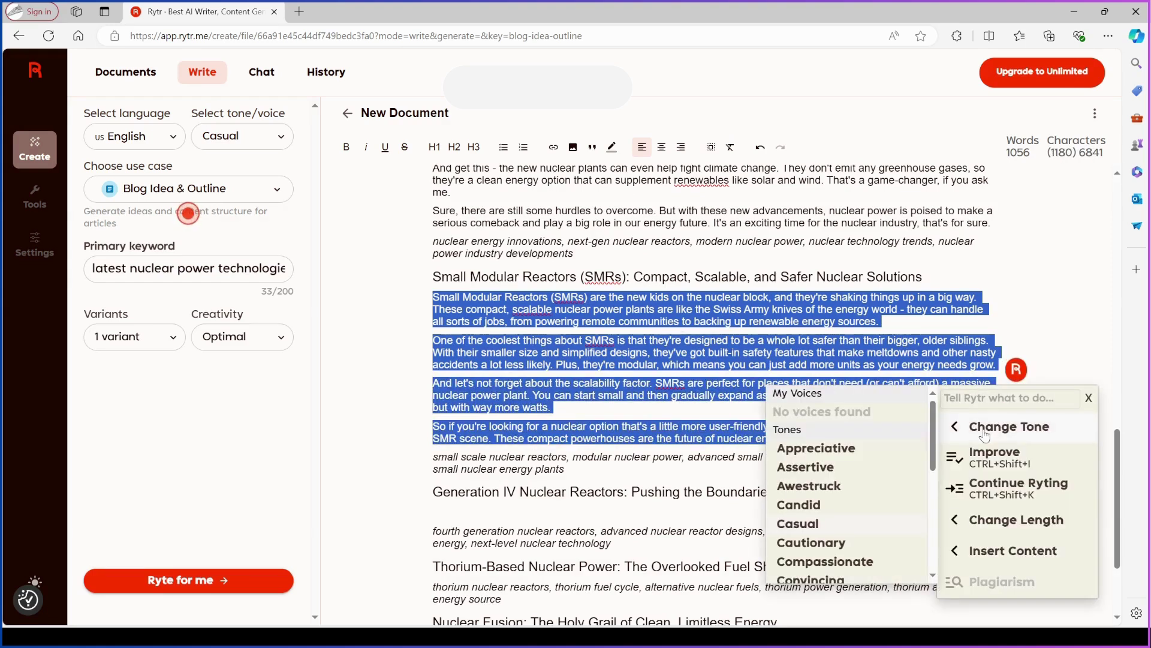
{"action": "mouse_move", "coordinate": [962, 533]}
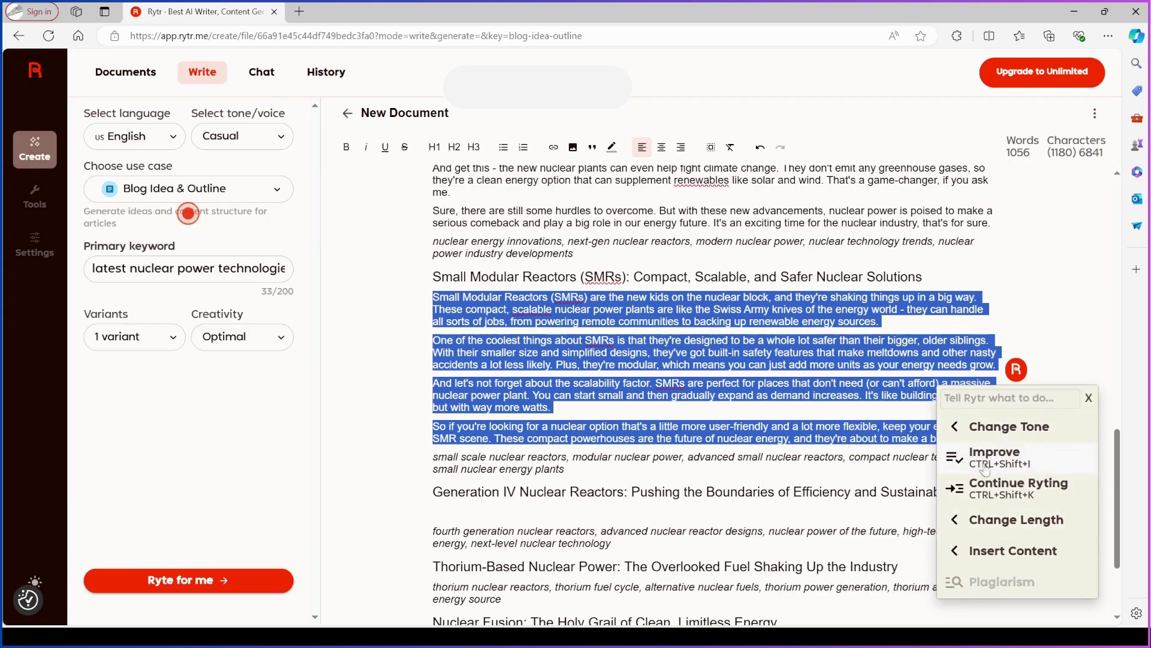
{"action": "mouse_move", "coordinate": [981, 432]}
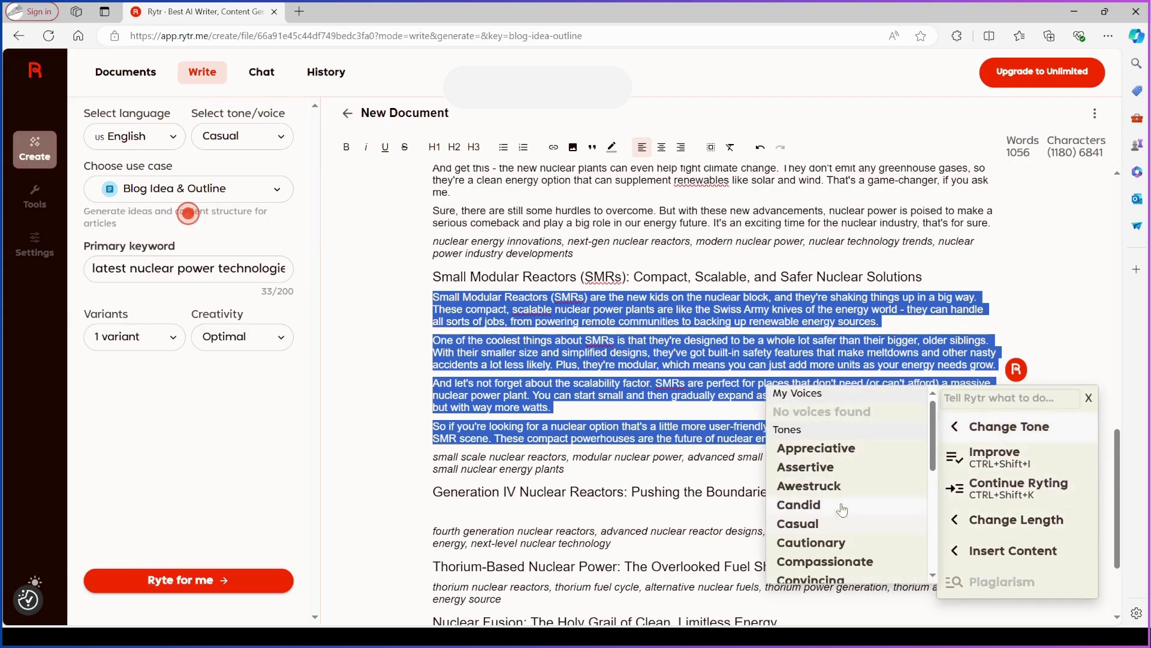
{"action": "scroll", "coordinate": [844, 525], "scroll_direction": "down", "scroll_amount": 1}
{"action": "scroll", "coordinate": [845, 525], "scroll_direction": "down", "scroll_amount": 1}
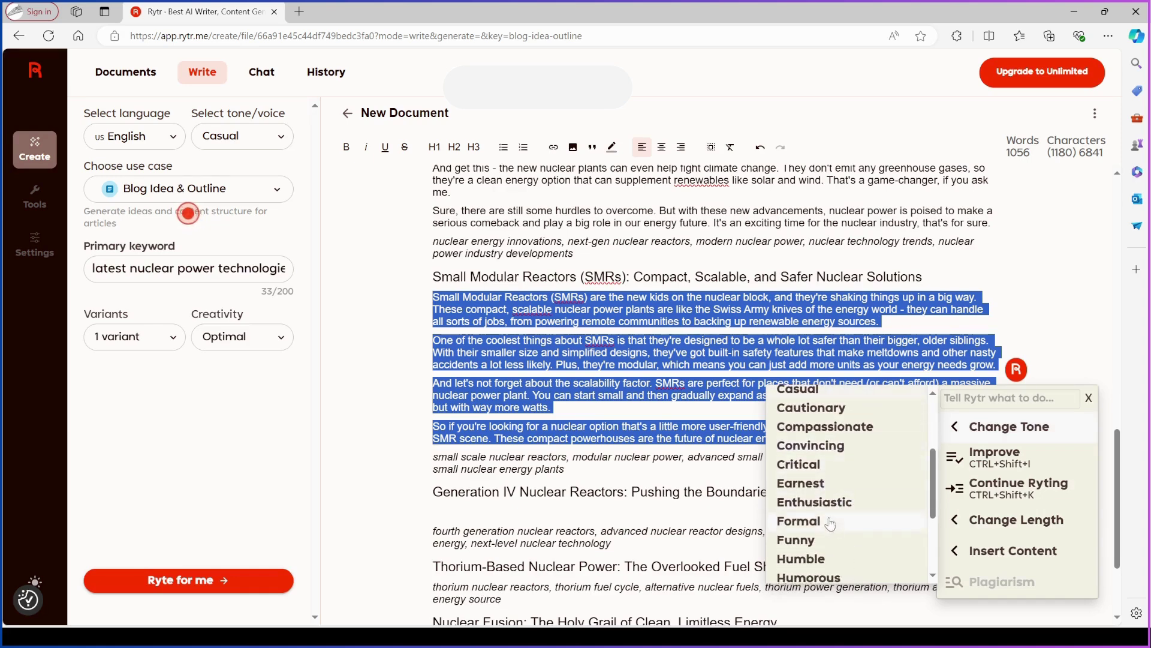
{"action": "scroll", "coordinate": [840, 540], "scroll_direction": "down", "scroll_amount": 2}
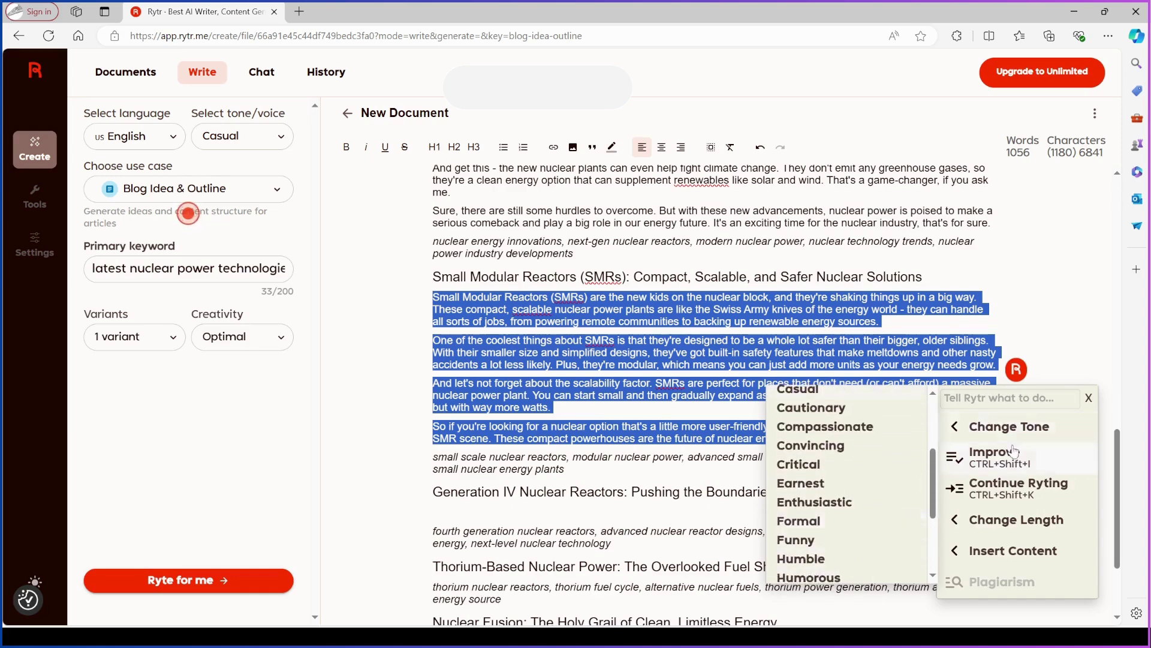
{"action": "mouse_move", "coordinate": [1013, 551]}
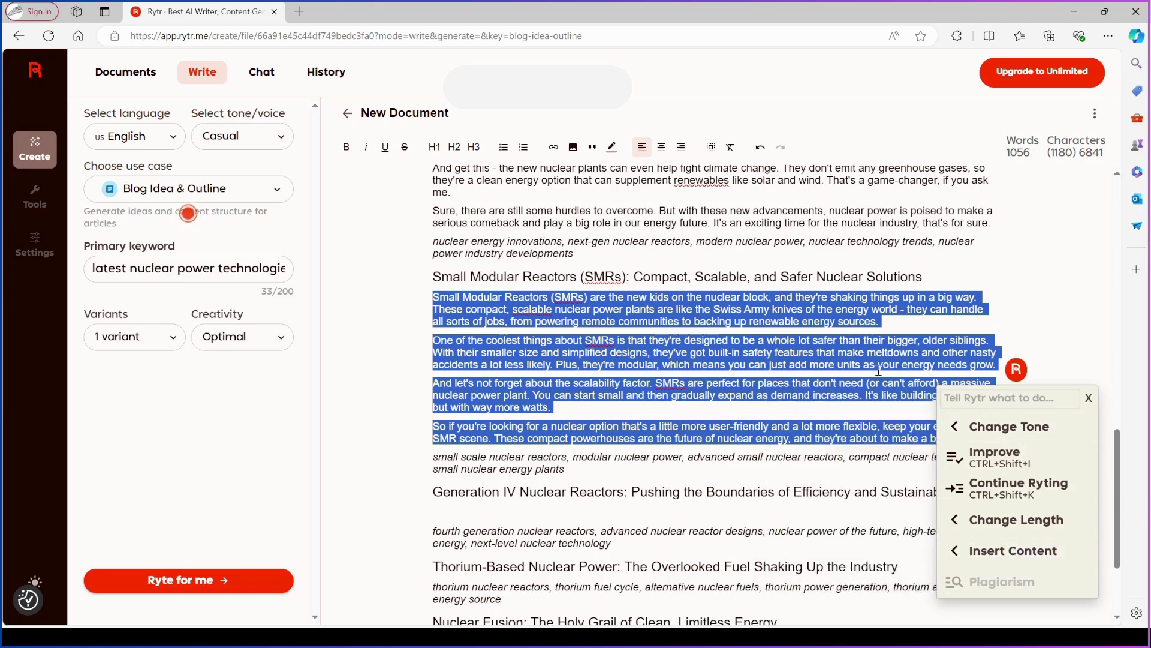
{"action": "left_click", "coordinate": [869, 355]}
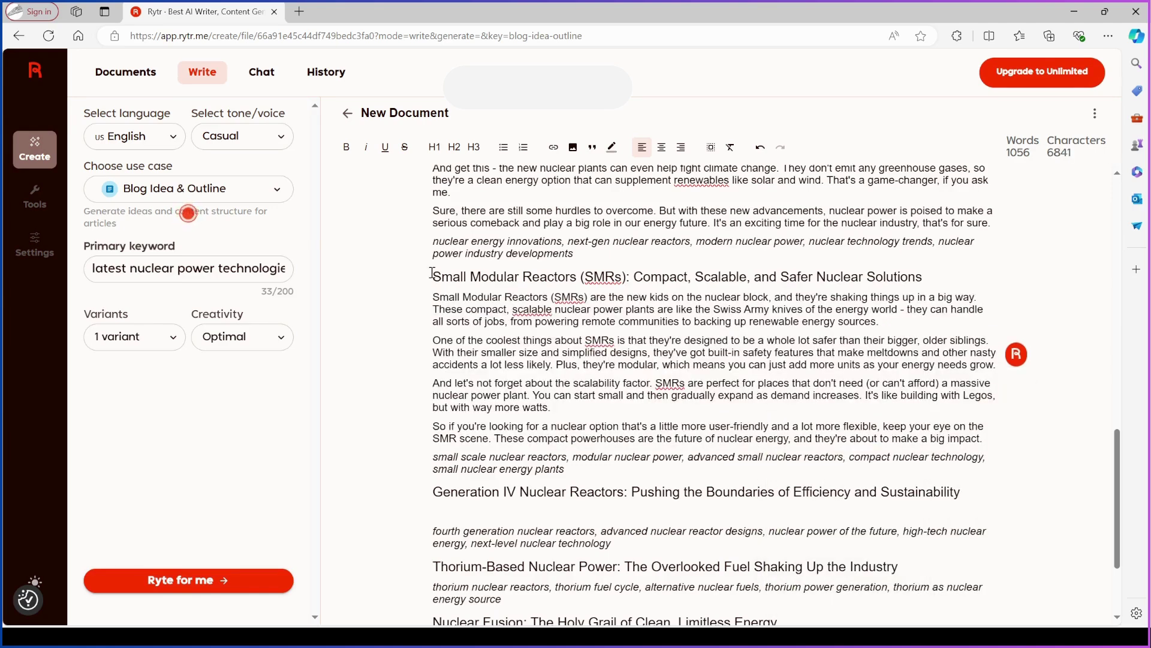
{"action": "left_click_drag", "start_coordinate": [432, 273], "coordinate": [966, 389]}
{"action": "left_click_drag", "start_coordinate": [737, 438], "coordinate": [743, 438]}
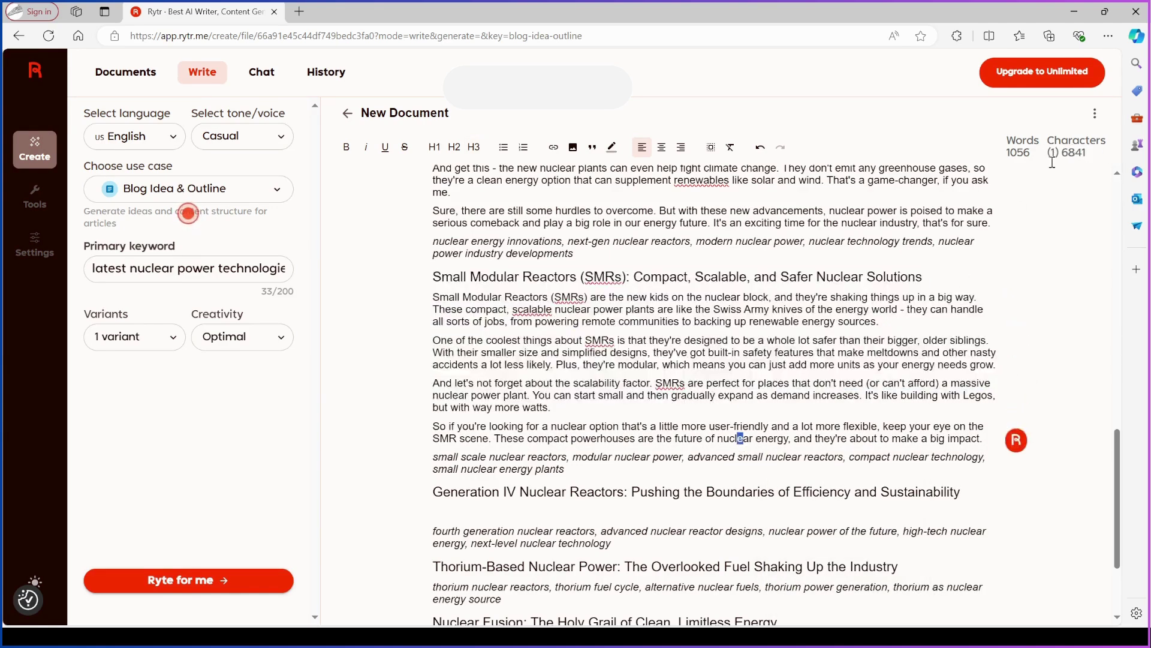
Open the Rytr Pricing page and close the leftover 'rytr - Cerca' tab
{"action": "left_click", "coordinate": [1095, 113]}
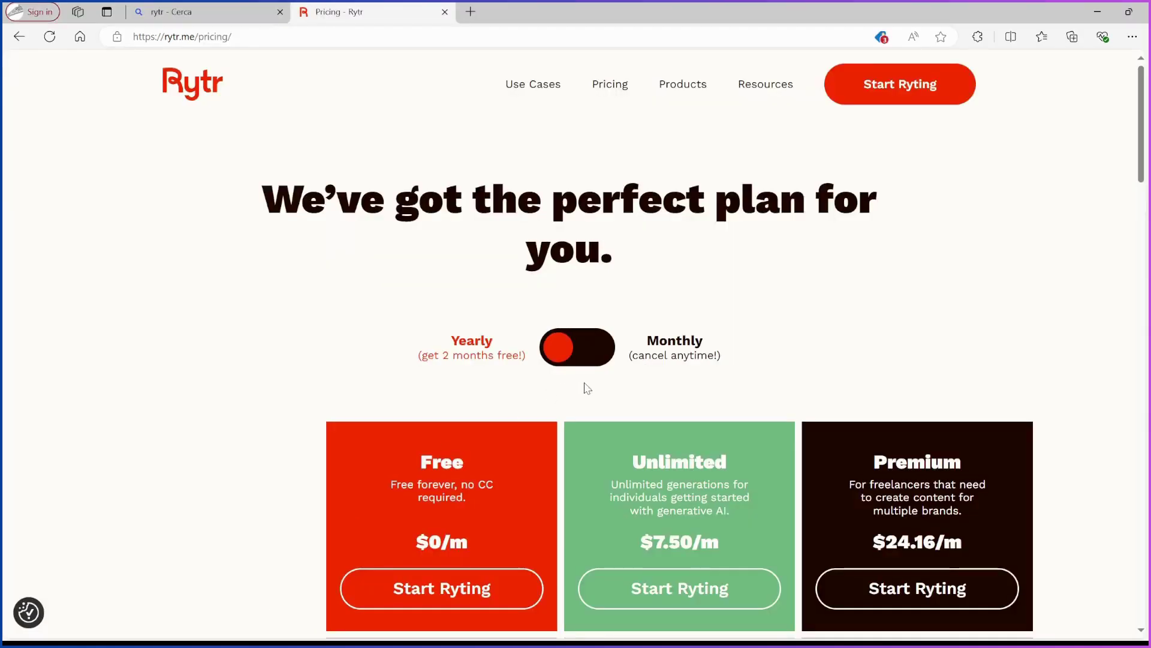
{"action": "scroll", "coordinate": [701, 355], "scroll_direction": "down", "scroll_amount": 2}
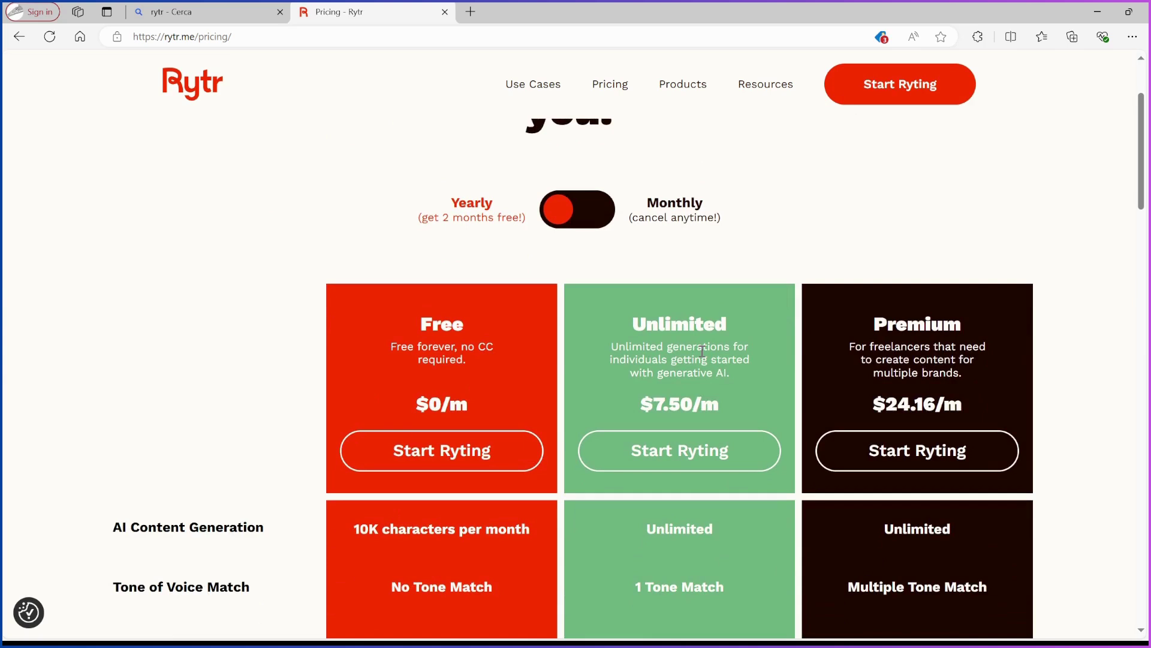
{"action": "scroll", "coordinate": [702, 351], "scroll_direction": "down", "scroll_amount": 1}
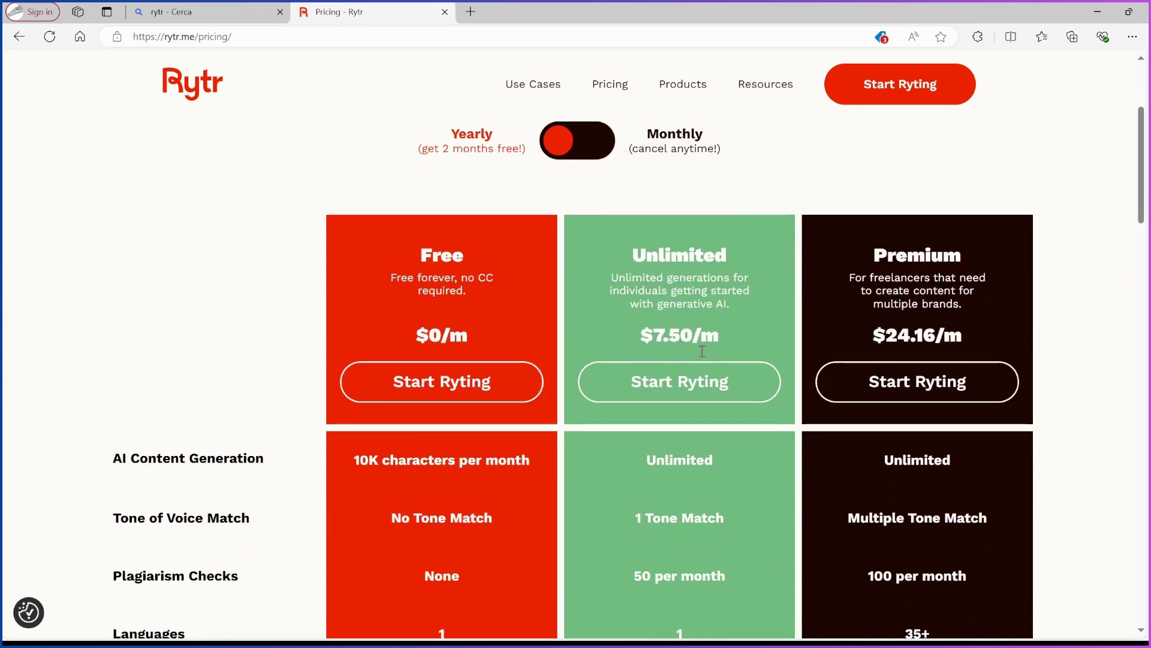
{"action": "left_click", "coordinate": [280, 12]}
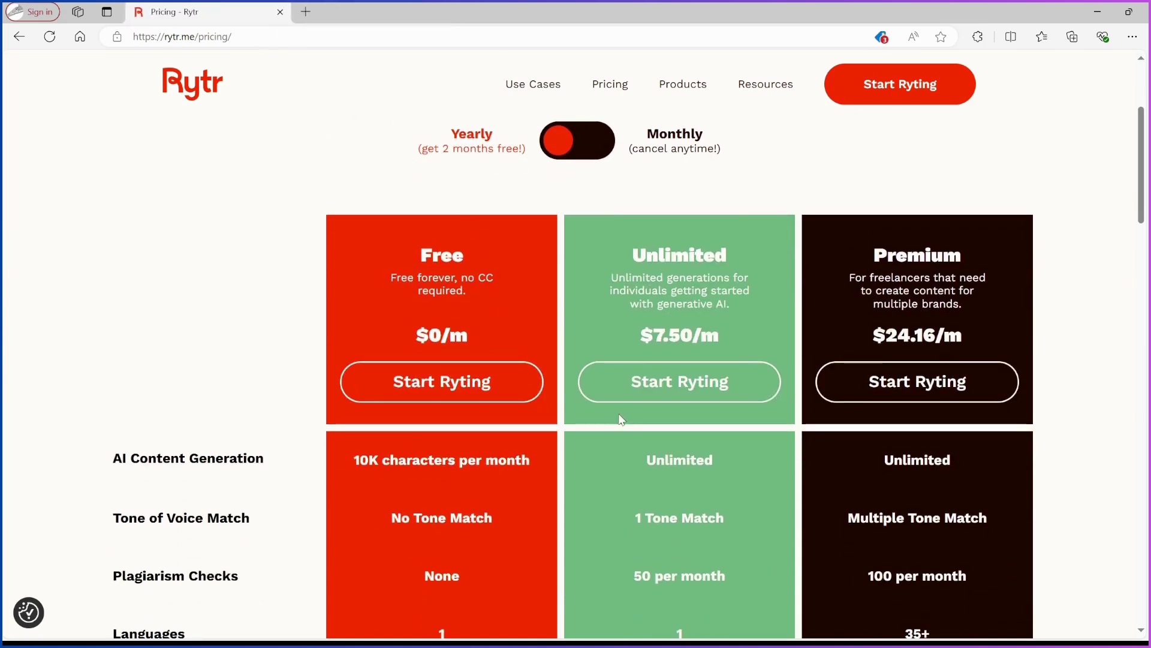
Scroll through the Free, Unlimited and Premium comparison, highlighting the Plagiarism Checks row
{"action": "scroll", "coordinate": [621, 419], "scroll_direction": "down", "scroll_amount": 1}
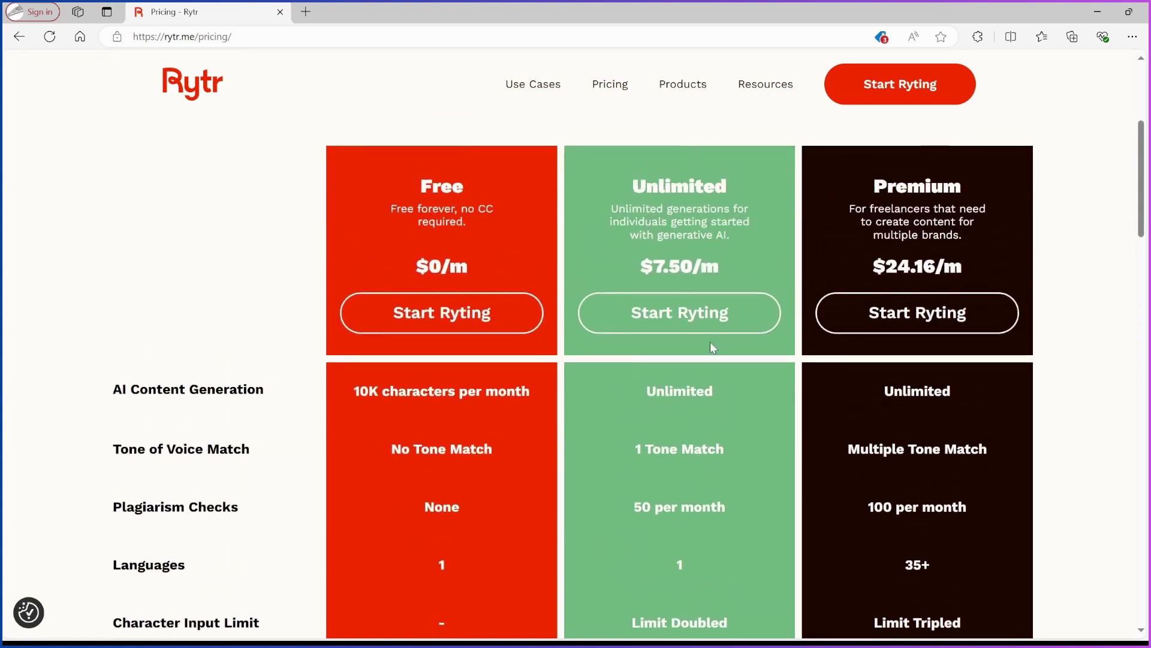
{"action": "scroll", "coordinate": [690, 428], "scroll_direction": "down", "scroll_amount": 3}
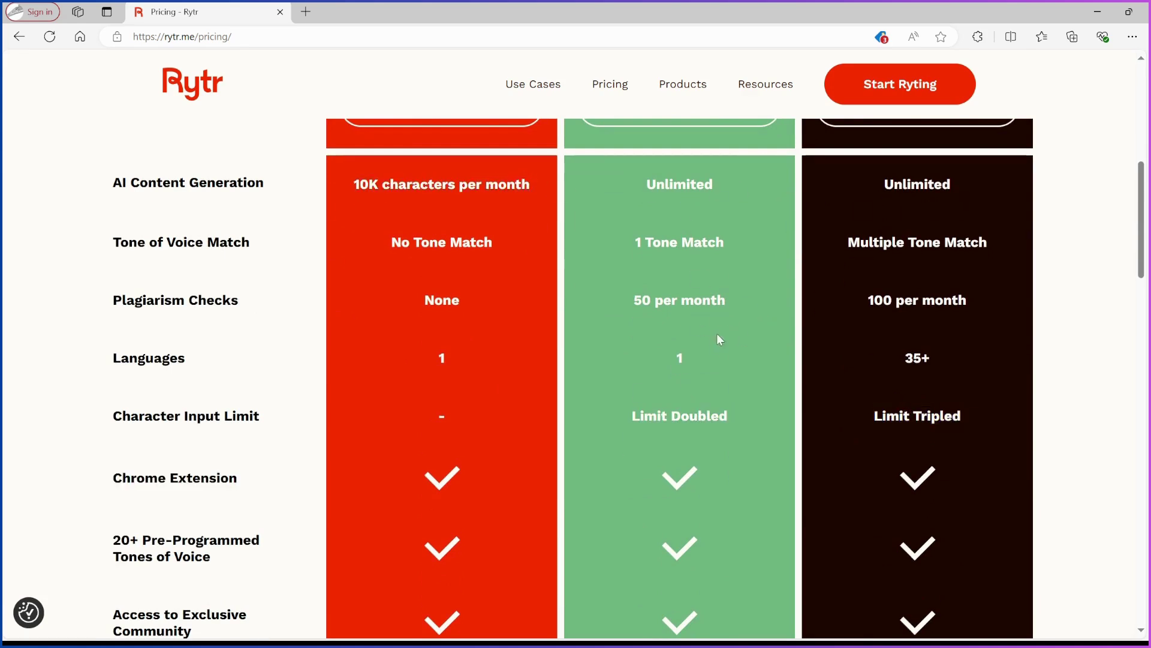
{"action": "left_click_drag", "start_coordinate": [110, 305], "coordinate": [231, 303]}
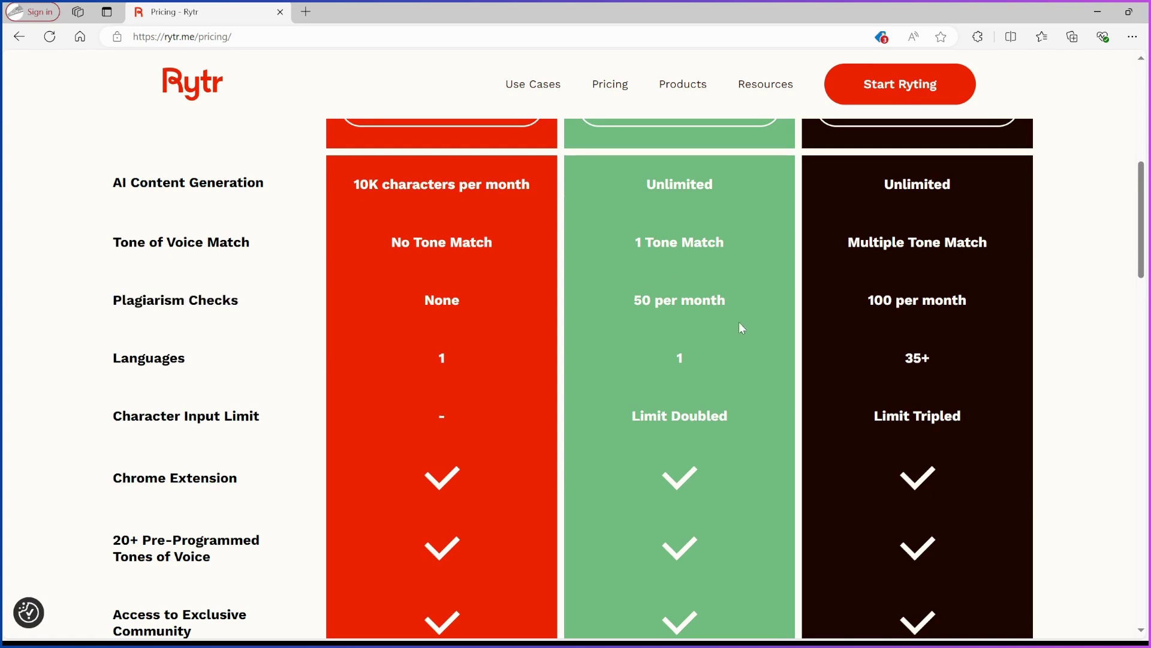
{"action": "scroll", "coordinate": [739, 323], "scroll_direction": "down", "scroll_amount": 6}
{"action": "scroll", "coordinate": [723, 413], "scroll_direction": "down", "scroll_amount": 3}
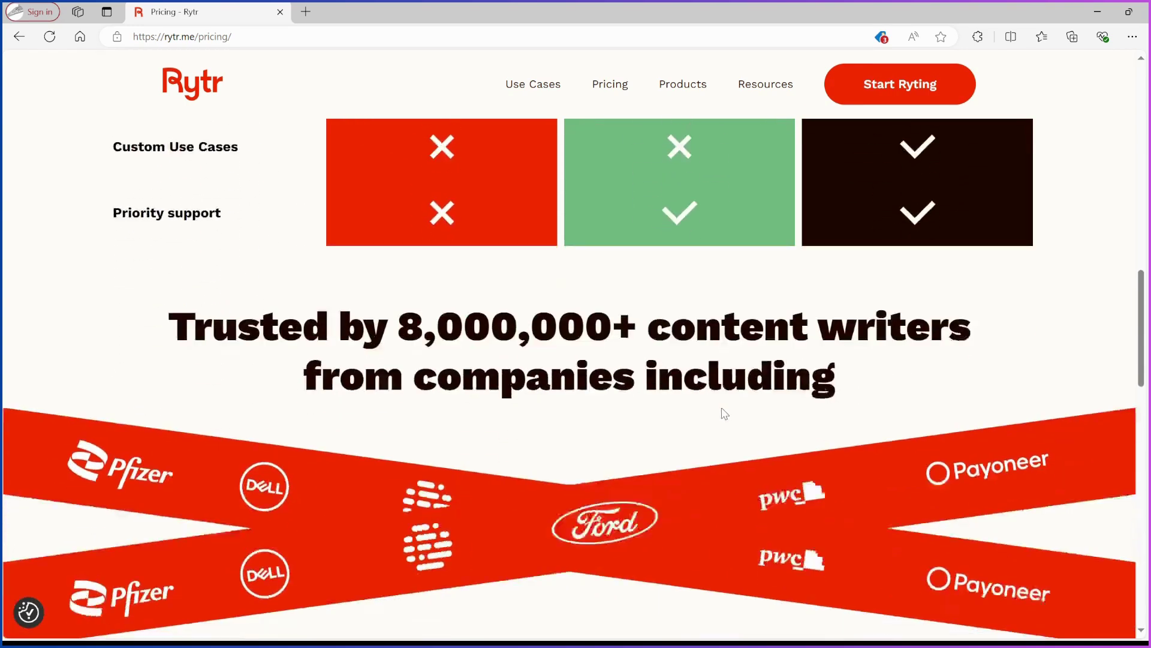
{"action": "scroll", "coordinate": [722, 406], "scroll_direction": "up", "scroll_amount": 8}
{"action": "scroll", "coordinate": [725, 410], "scroll_direction": "up", "scroll_amount": 2}
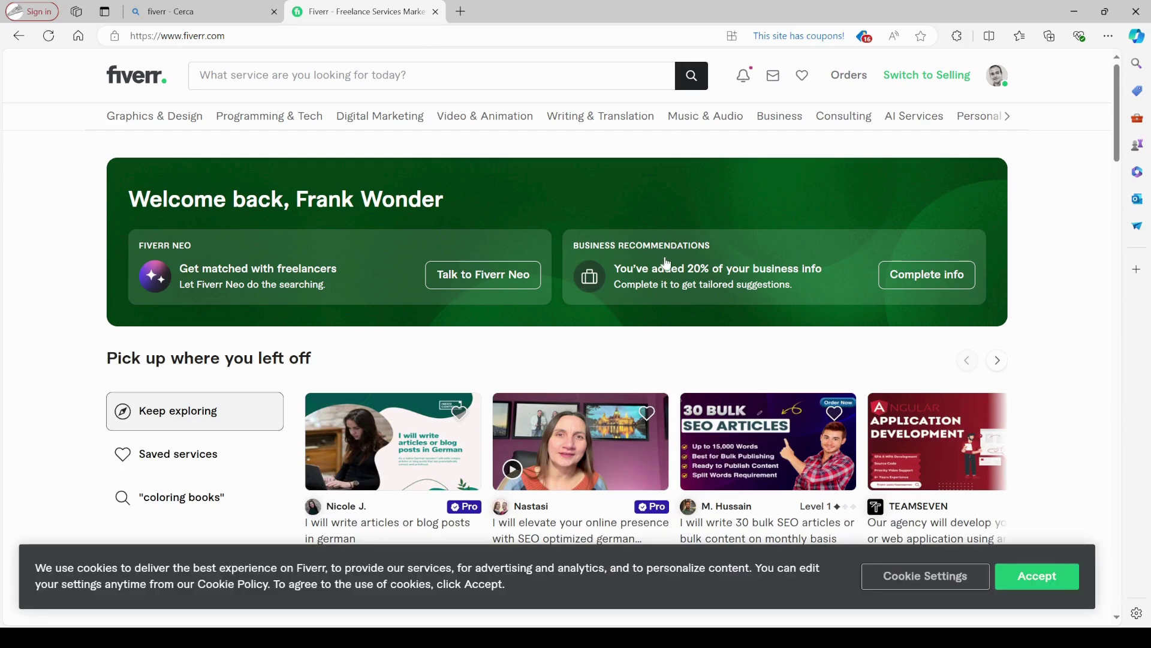
Search Fiverr for blog post and switch to the 'content writer' suggestion
{"action": "left_click", "coordinate": [296, 73]}
{"action": "type", "text": "blog post"}
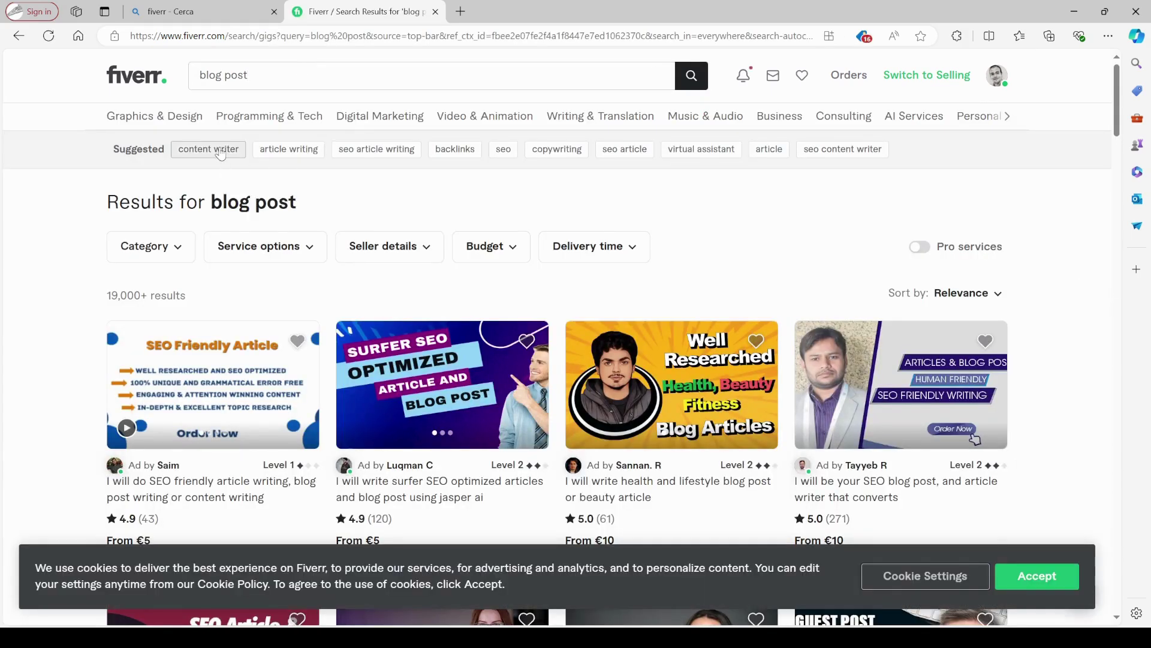
{"action": "left_click", "coordinate": [209, 149]}
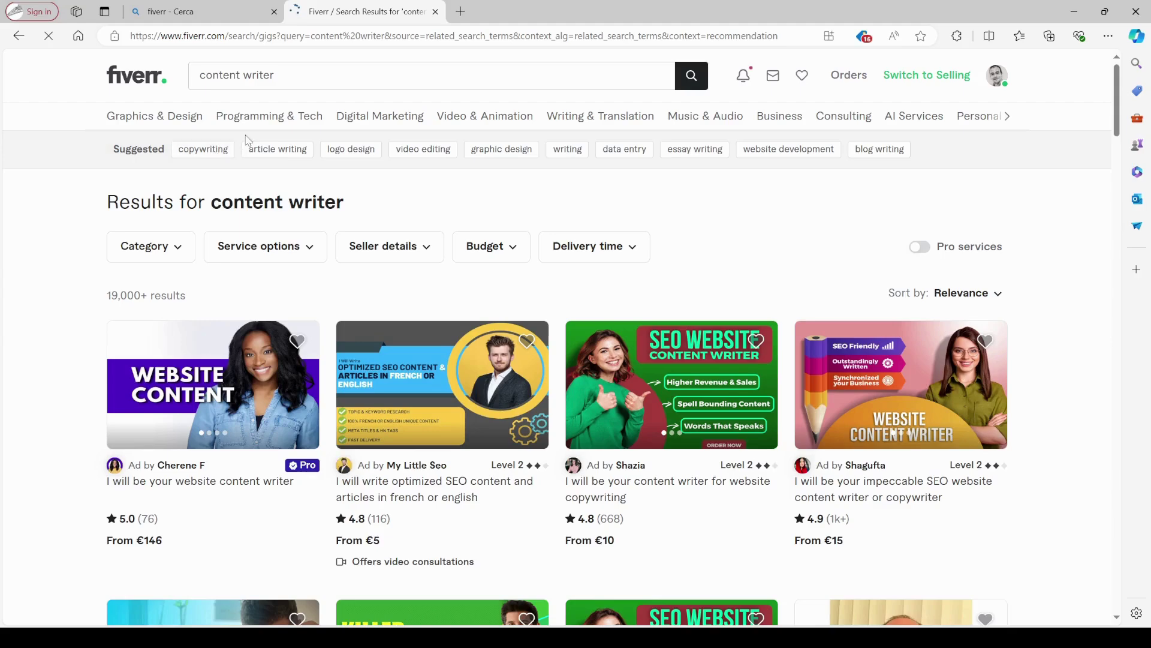
Scroll through the 19,000+ content writer gigs priced from €5
{"action": "scroll", "coordinate": [201, 411], "scroll_direction": "down", "scroll_amount": 2}
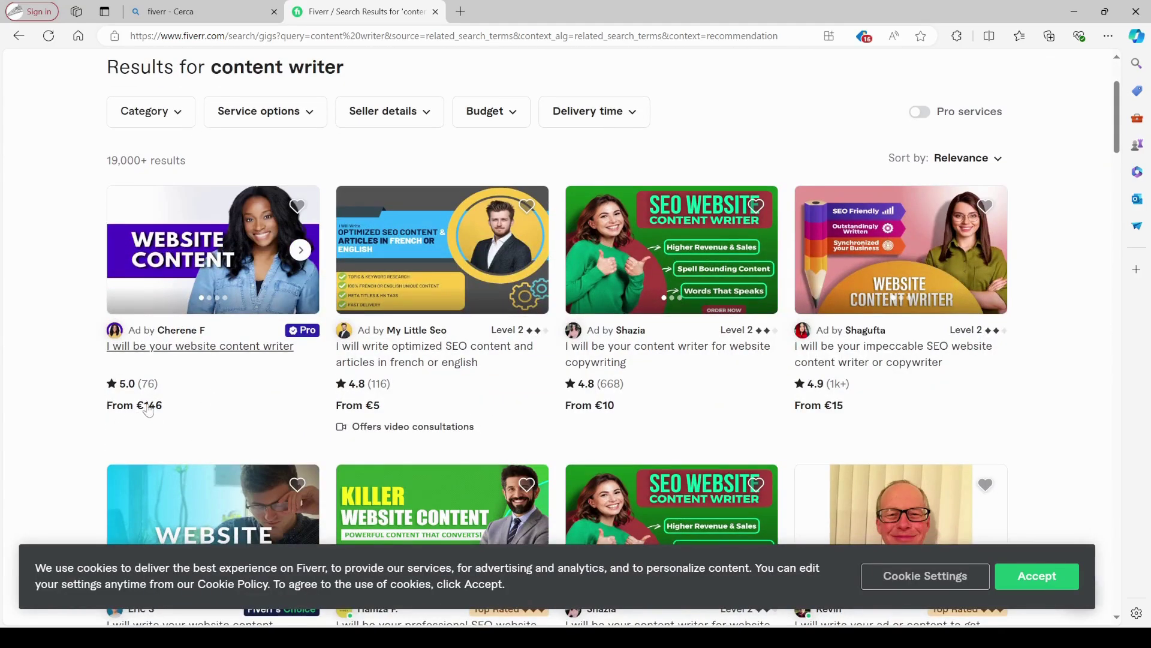
{"action": "scroll", "coordinate": [185, 410], "scroll_direction": "down", "scroll_amount": 2}
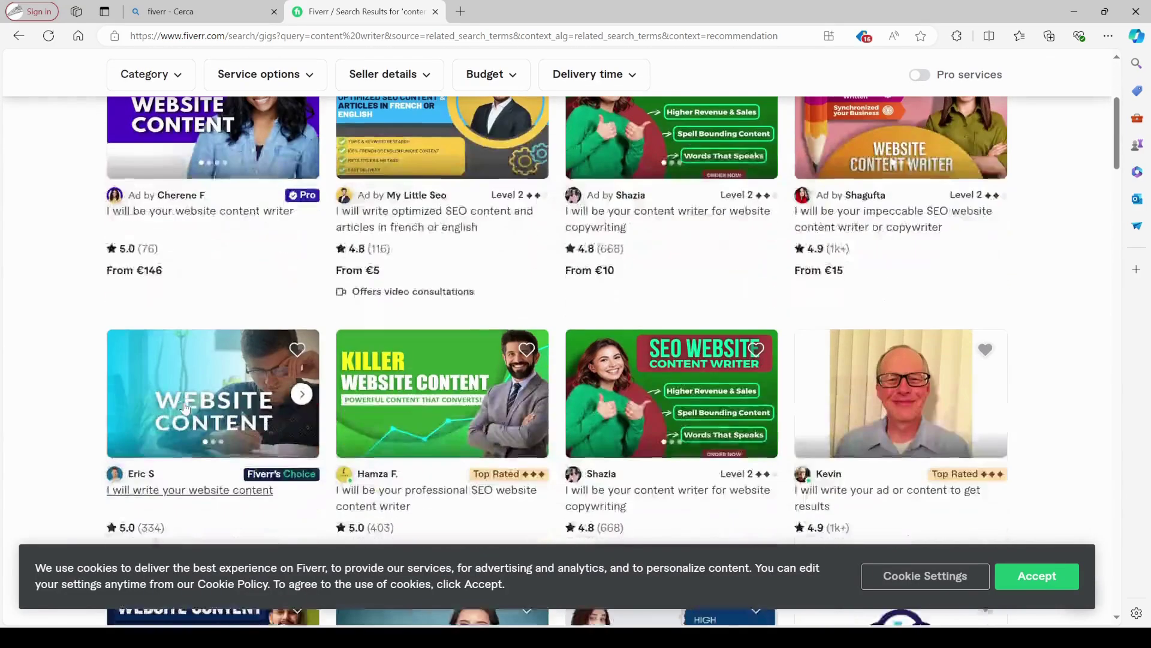
{"action": "scroll", "coordinate": [188, 407], "scroll_direction": "down", "scroll_amount": 3}
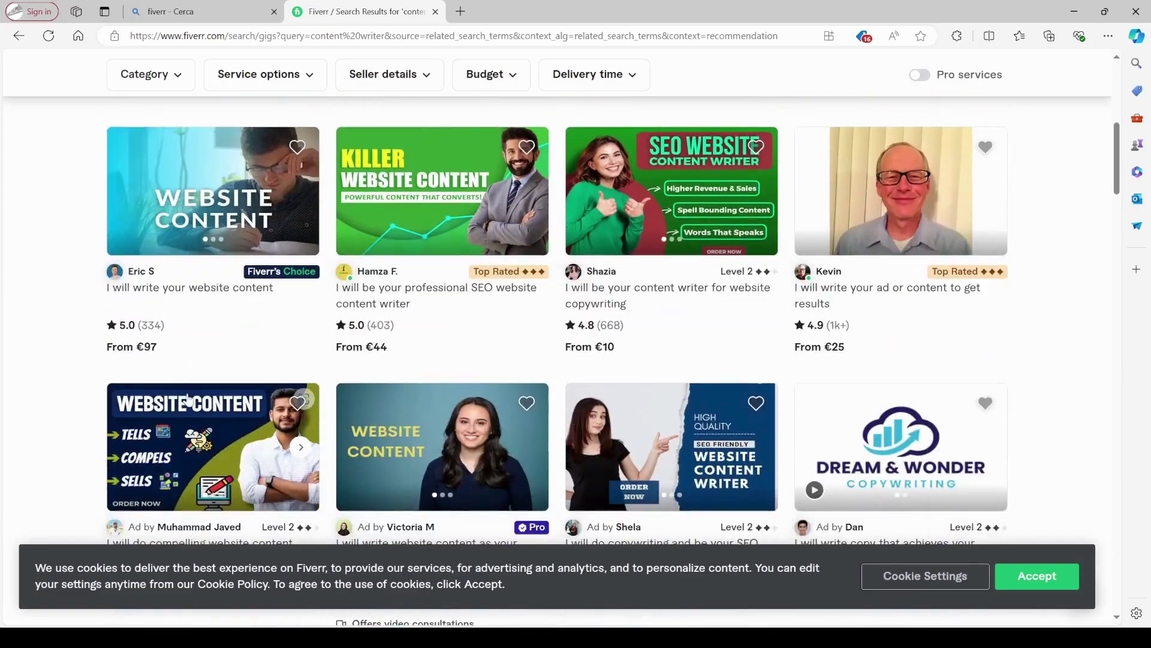
{"action": "scroll", "coordinate": [188, 393], "scroll_direction": "down", "scroll_amount": 2}
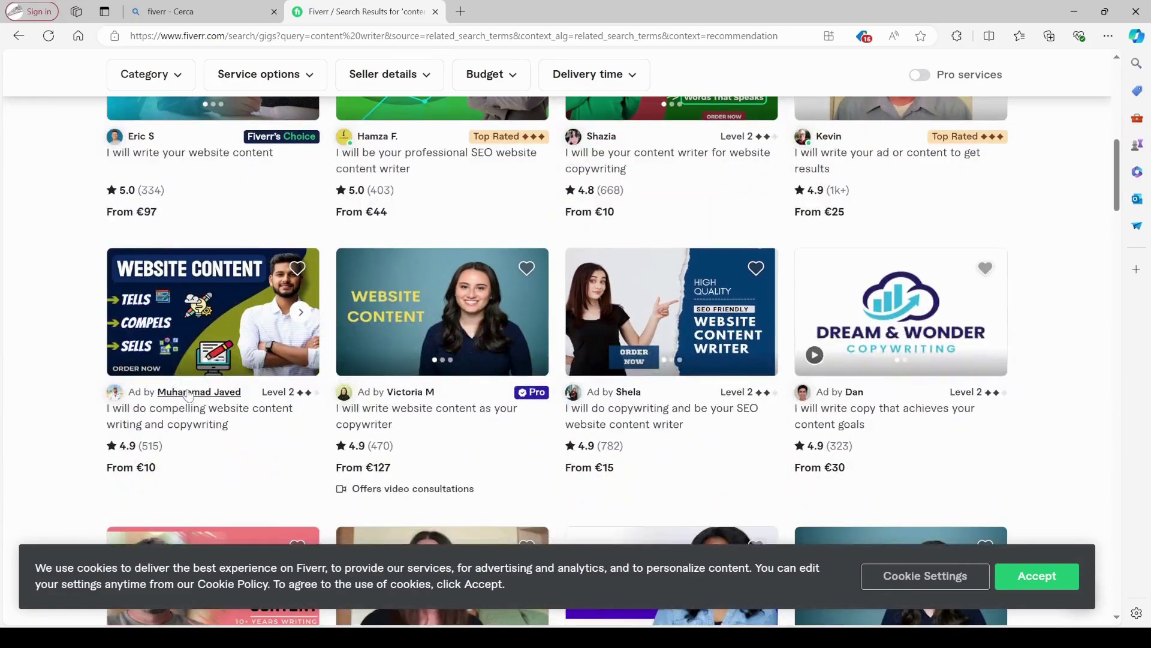